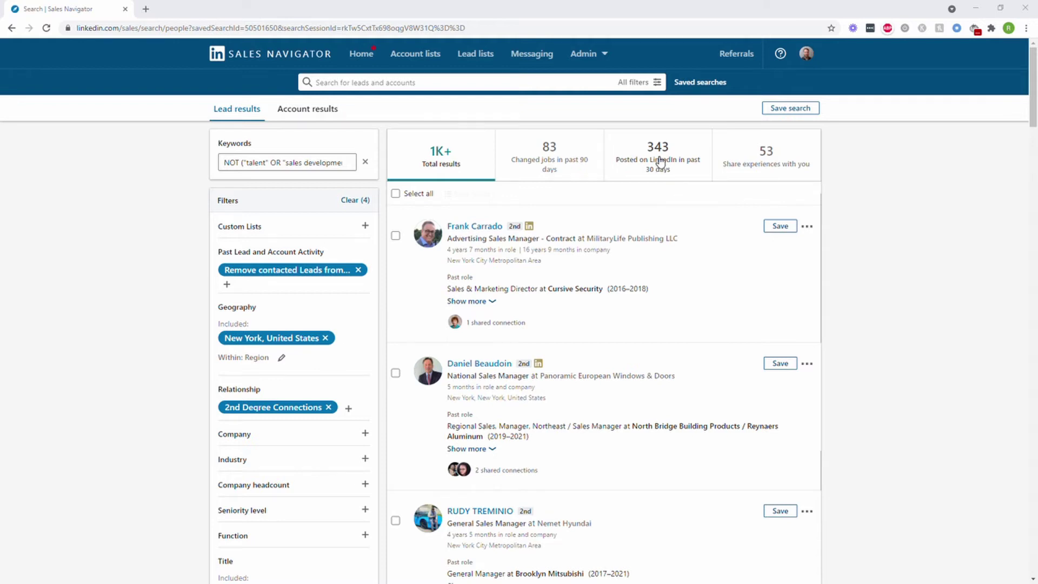
# Show only leads who posted in the past 30 days, then open and close a lead's action menu.
pyautogui.click(661, 166)
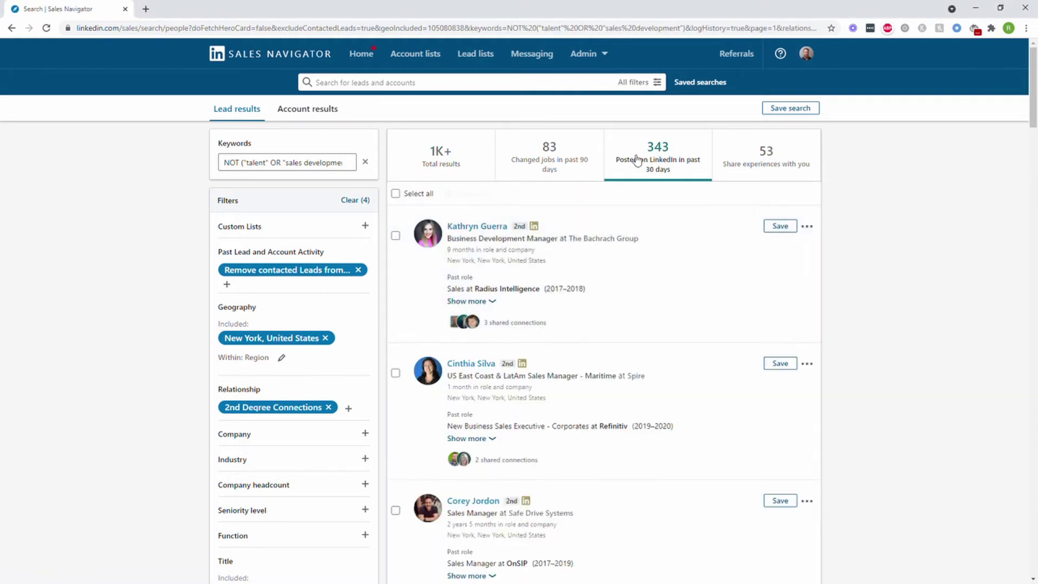
pyautogui.scroll(-5, 445, 356)
pyautogui.scroll(-5, 455, 343)
pyautogui.scroll(5, 456, 343)
pyautogui.scroll(4, 723, 179)
pyautogui.scroll(-5, 601, 415)
pyautogui.scroll(-4, 600, 416)
pyautogui.scroll(3, 600, 415)
pyautogui.scroll(5, 600, 415)
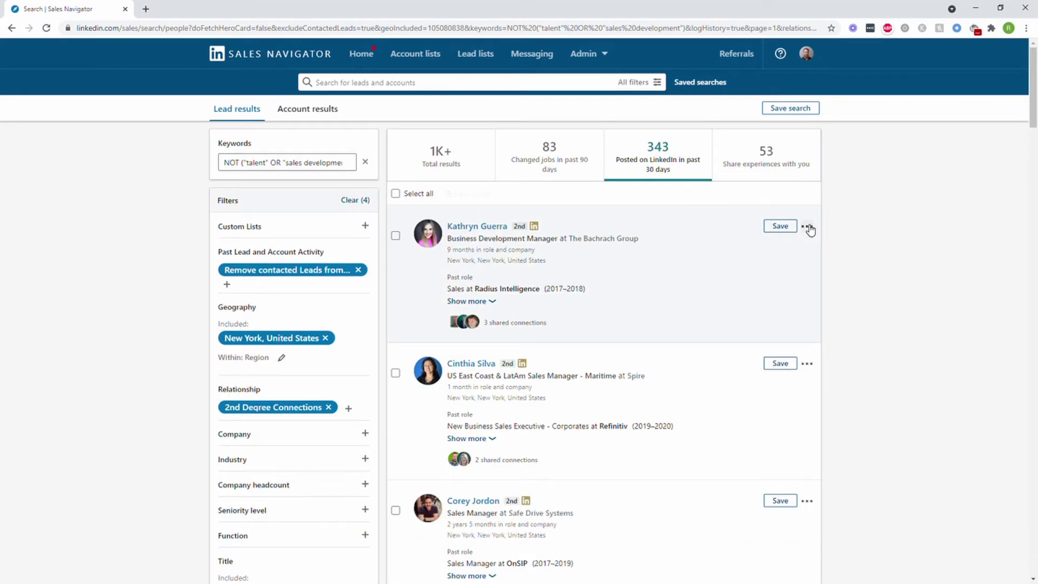
pyautogui.click(808, 226)
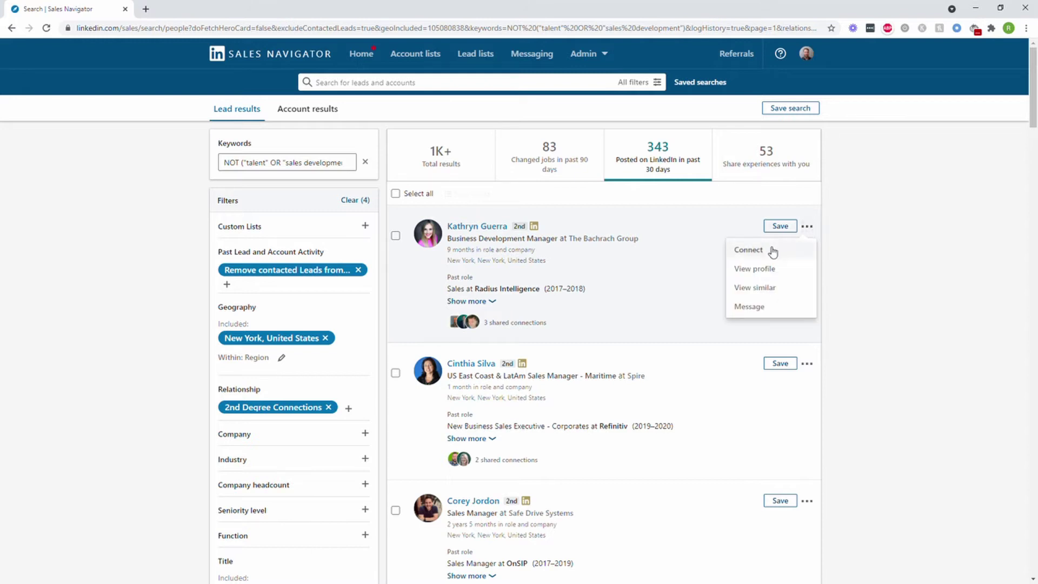
pyautogui.click(896, 266)
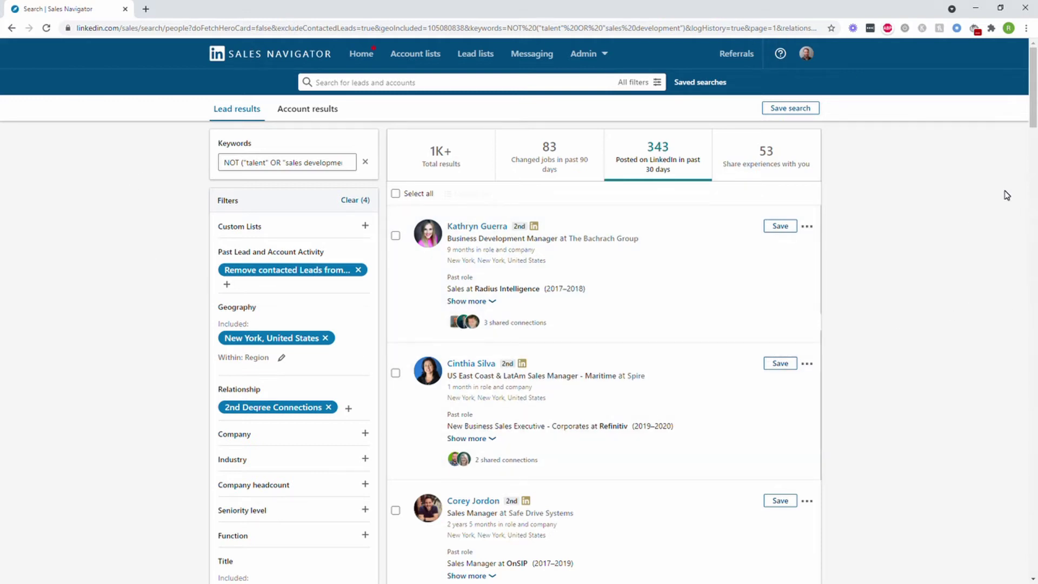
pyautogui.scroll(-1, 212, 312)
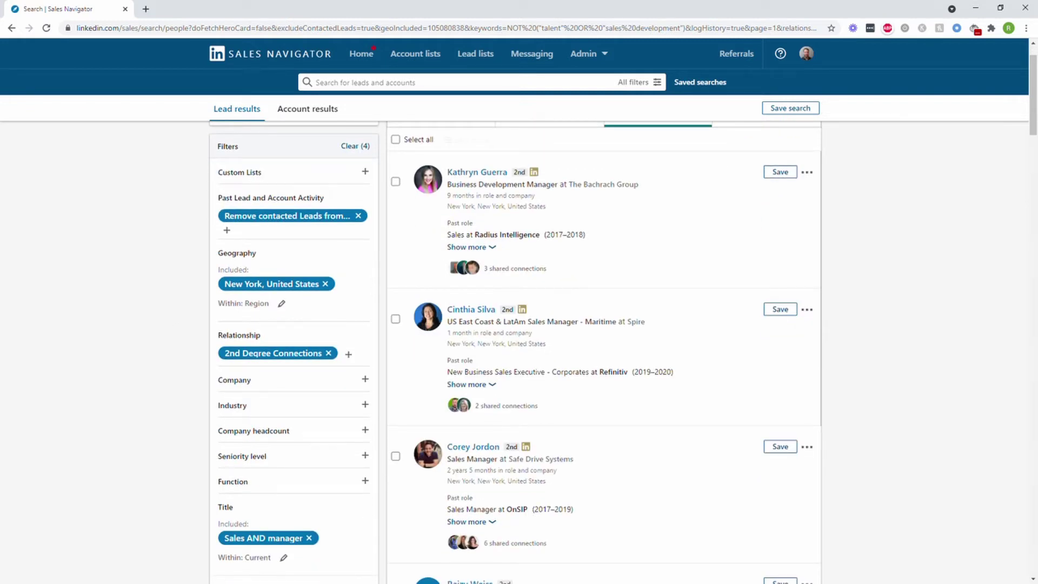
pyautogui.scroll(-2, 786, 174)
pyautogui.scroll(-2, 785, 175)
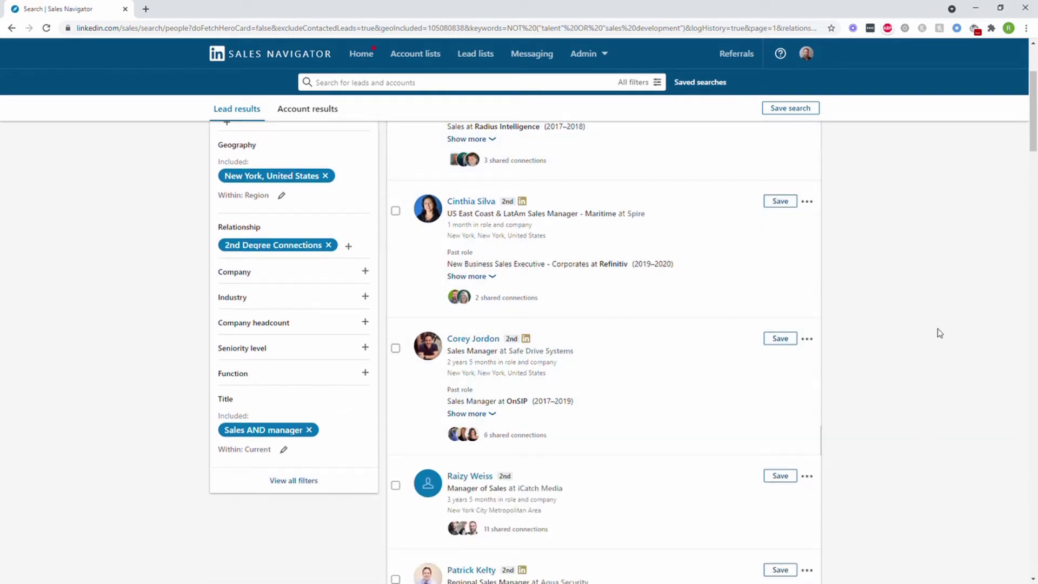
pyautogui.scroll(-1, 893, 244)
pyautogui.scroll(-3, 800, 165)
pyautogui.scroll(-2, 779, 200)
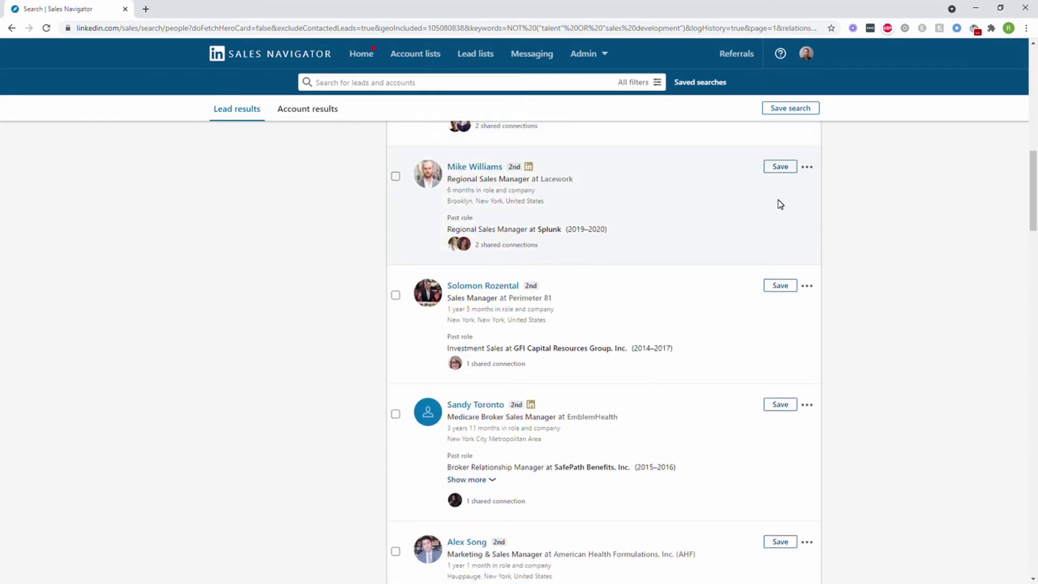
pyautogui.scroll(3, 777, 201)
pyautogui.scroll(5, 778, 199)
pyautogui.scroll(-4, 774, 257)
pyautogui.scroll(-5, 775, 257)
pyautogui.scroll(-10, 776, 256)
pyautogui.scroll(-3, 779, 270)
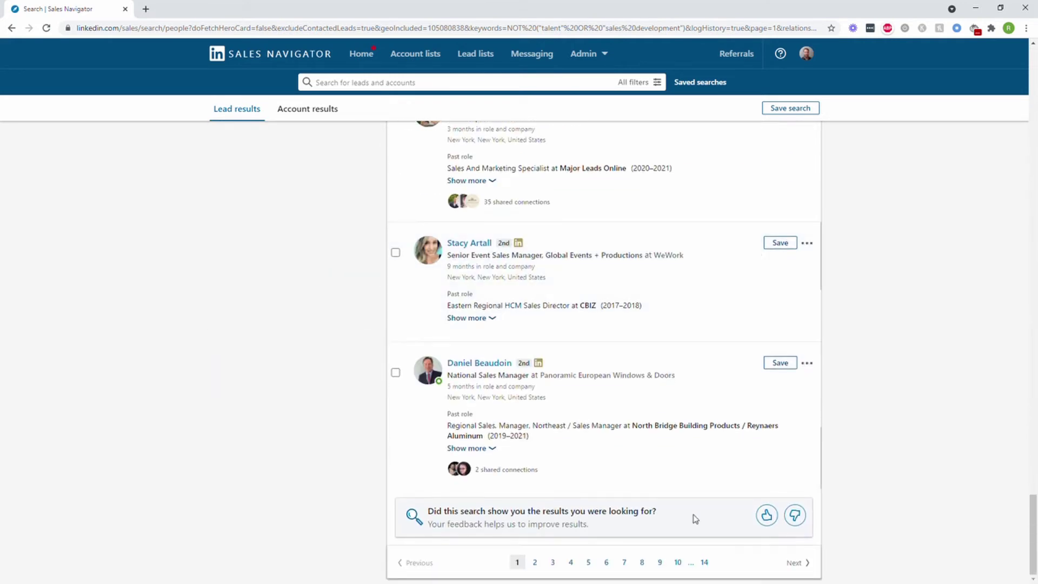
# Jump to page 7 of the 343 recently-posted lead results.
pyautogui.click(624, 561)
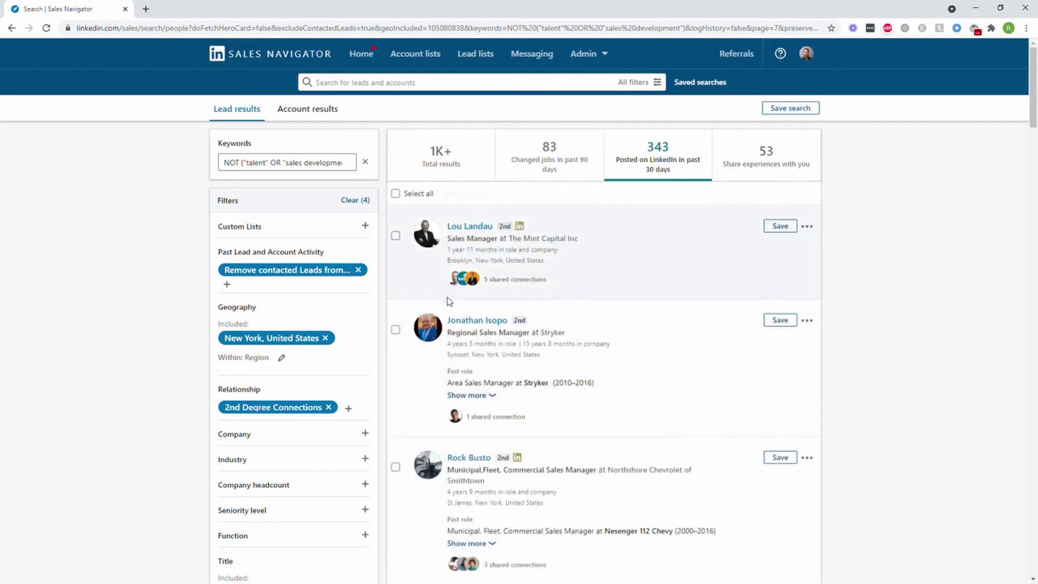
pyautogui.scroll(-2, 662, 279)
pyautogui.scroll(2, 662, 279)
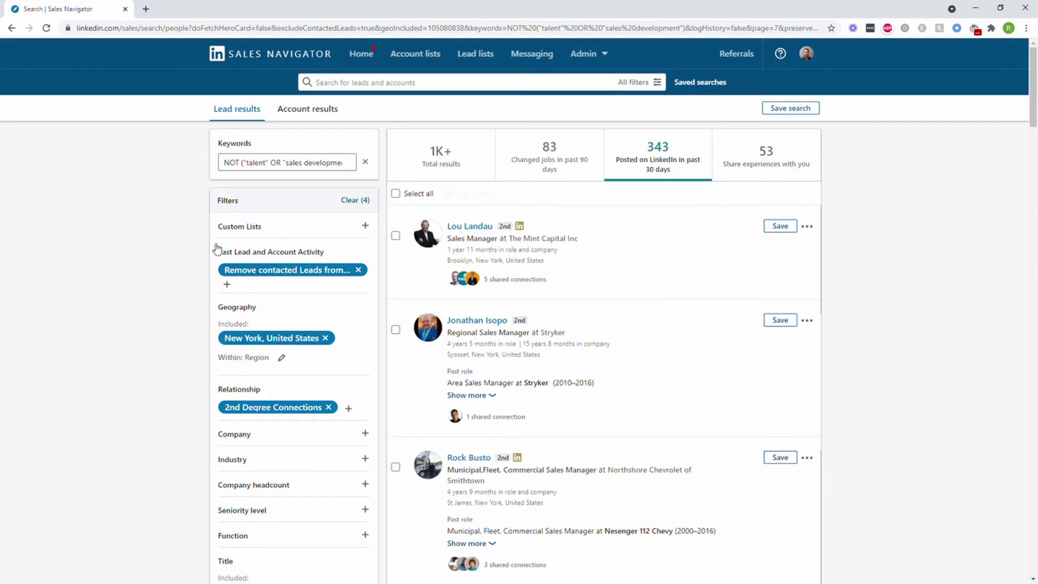
# Under Past Lead and Account Activity, exclude both contacted and already-viewed leads.
pyautogui.click(226, 284)
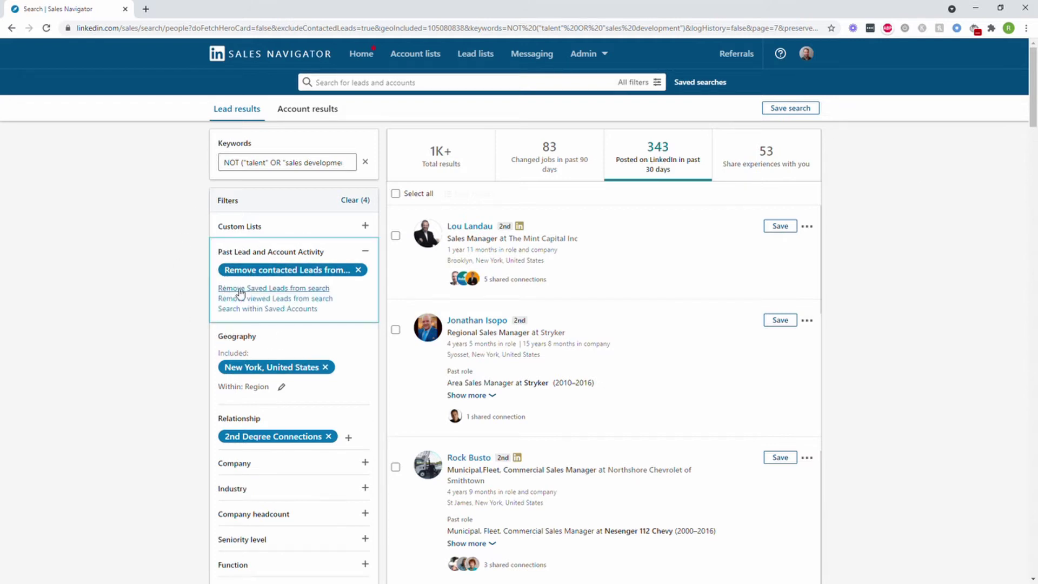
pyautogui.click(358, 269)
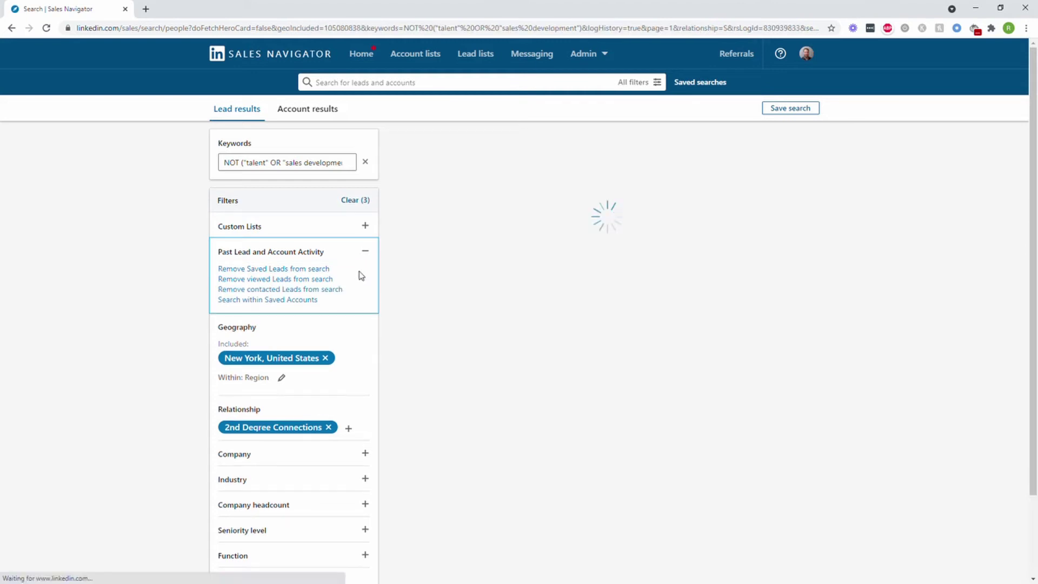
pyautogui.click(264, 289)
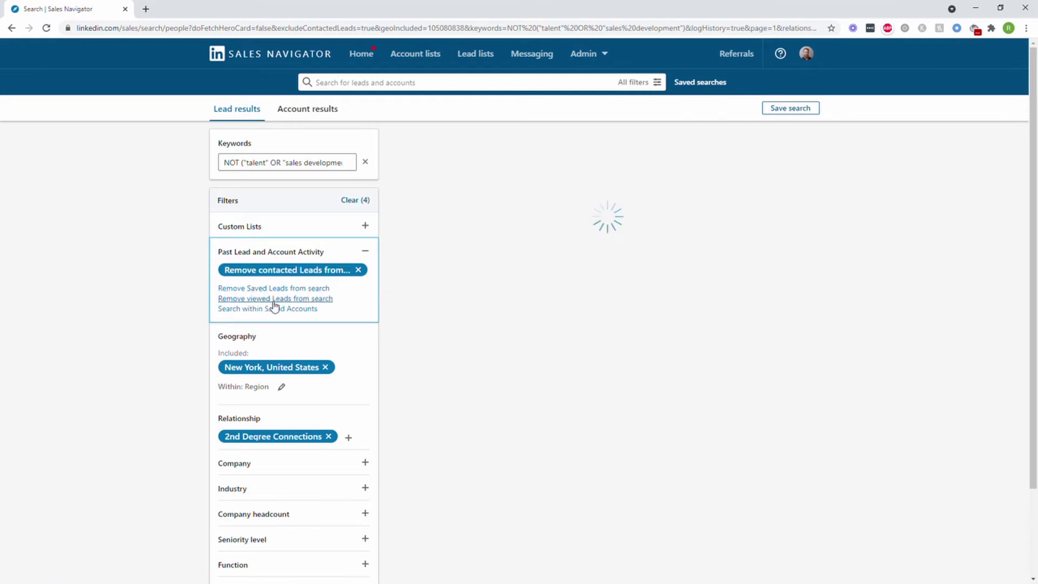
pyautogui.click(275, 299)
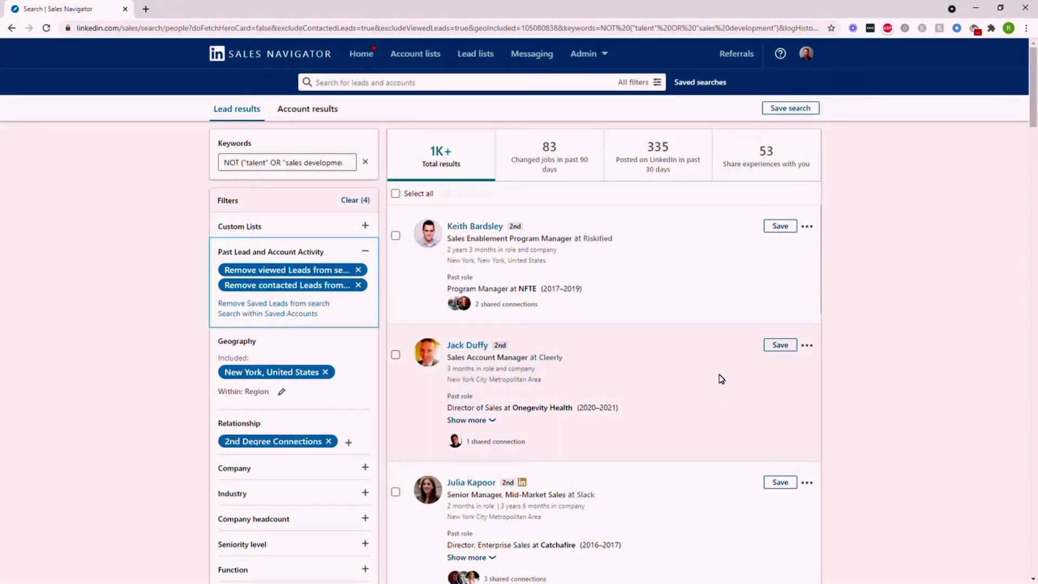
pyautogui.scroll(-3, 136, 227)
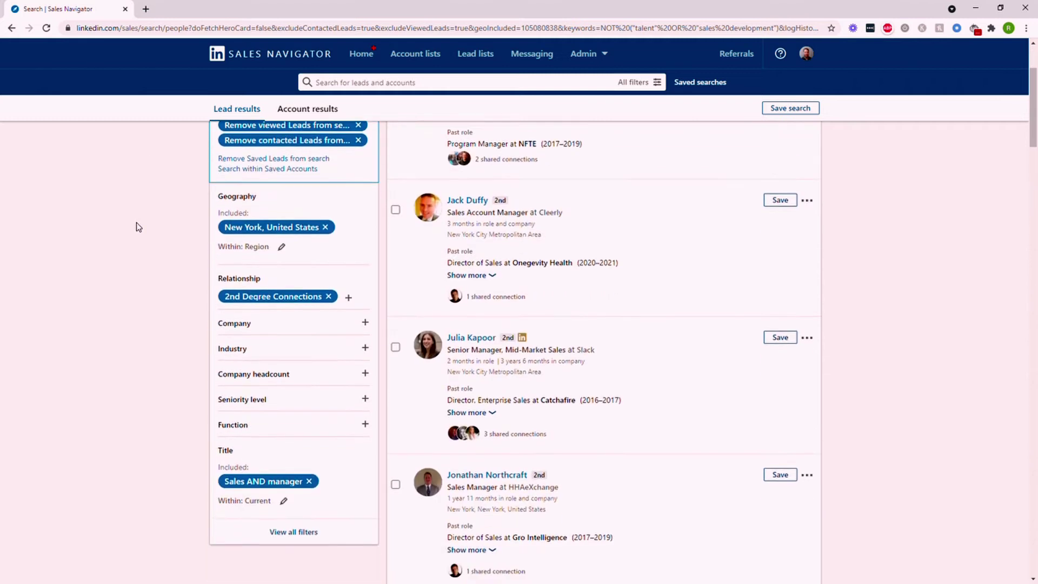
pyautogui.scroll(-2, 136, 226)
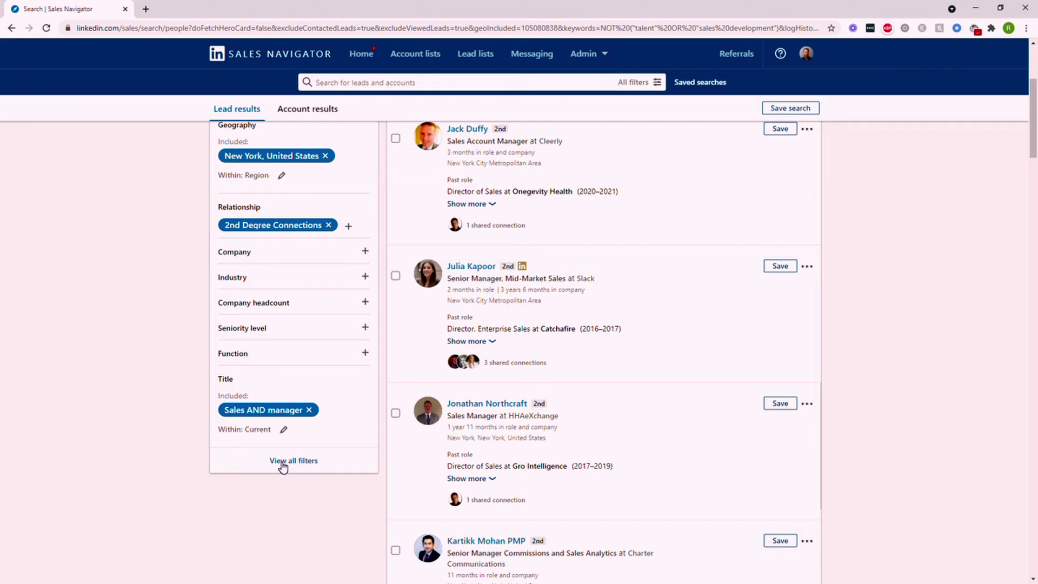
# In all filters, try Became a Member options: 1-3 months, 1 day, 2-7 and 8-14 days ago.
pyautogui.click(283, 463)
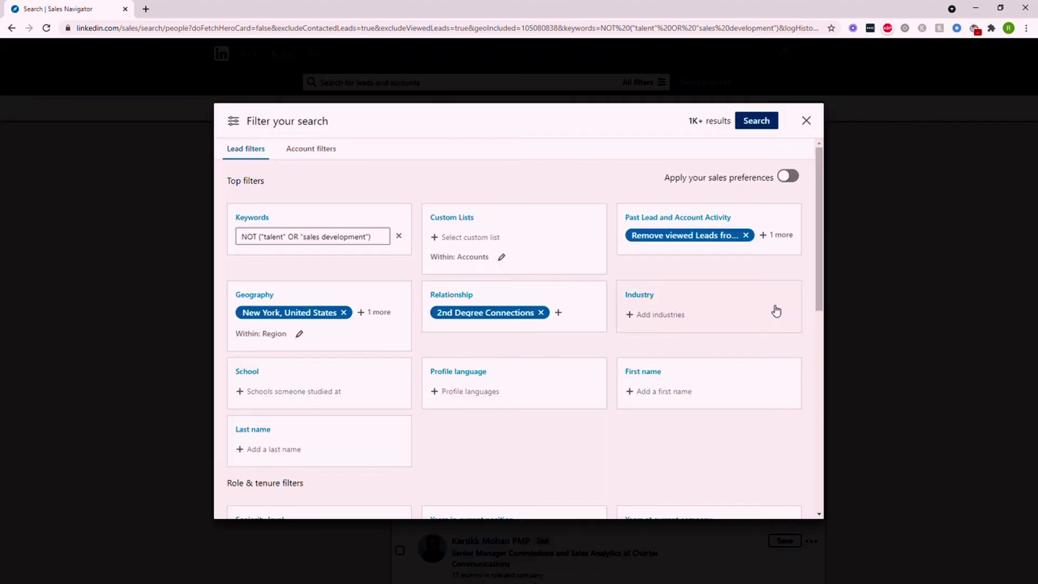
pyautogui.scroll(-5, 804, 241)
pyautogui.scroll(-4, 804, 241)
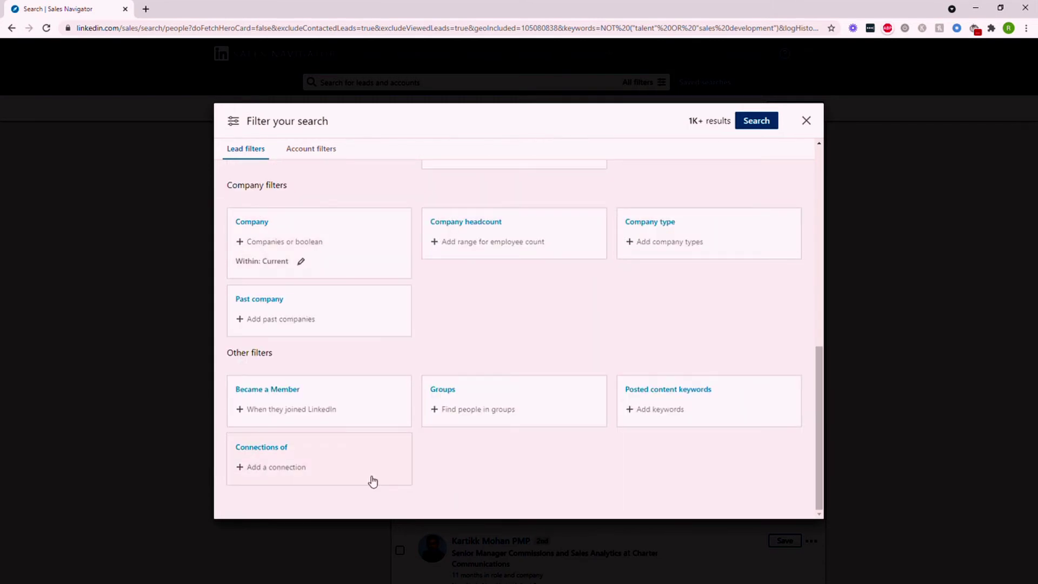
pyautogui.moveTo(278, 352); pyautogui.dragTo(225, 352)
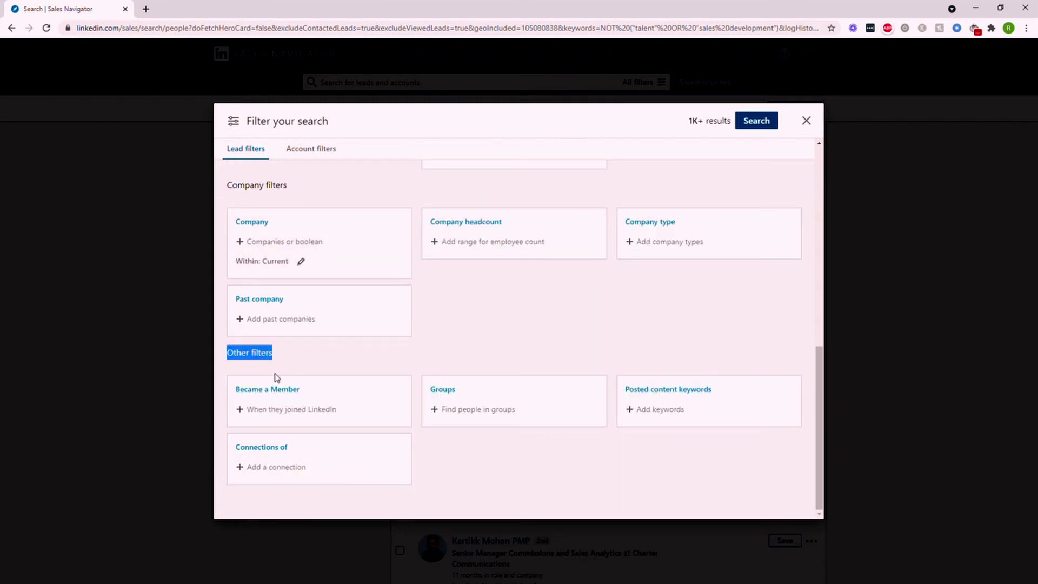
pyautogui.click(300, 409)
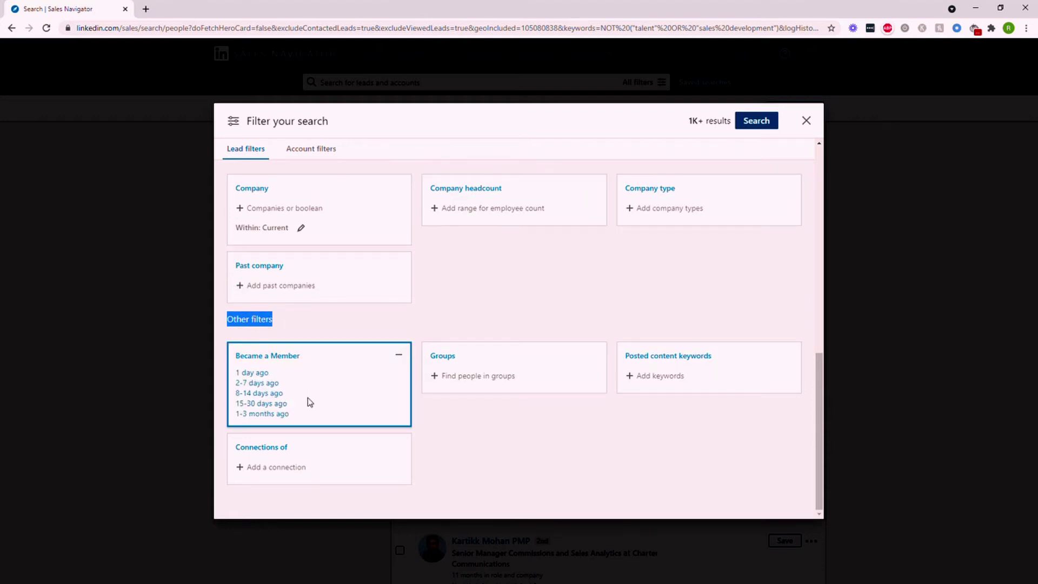
pyautogui.click(261, 414)
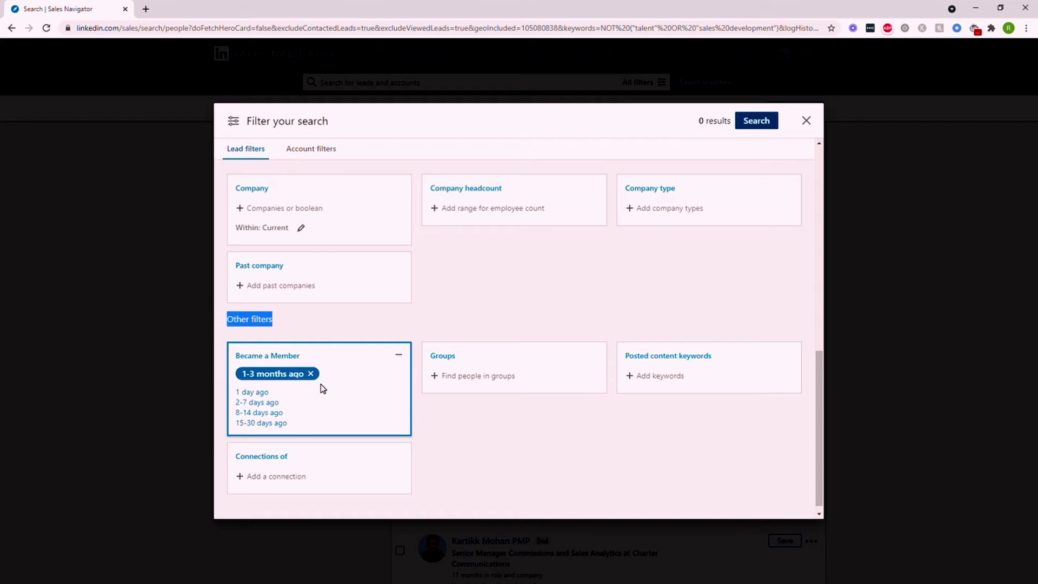
pyautogui.scroll(1, 318, 387)
pyautogui.scroll(-1, 318, 388)
pyautogui.click(255, 394)
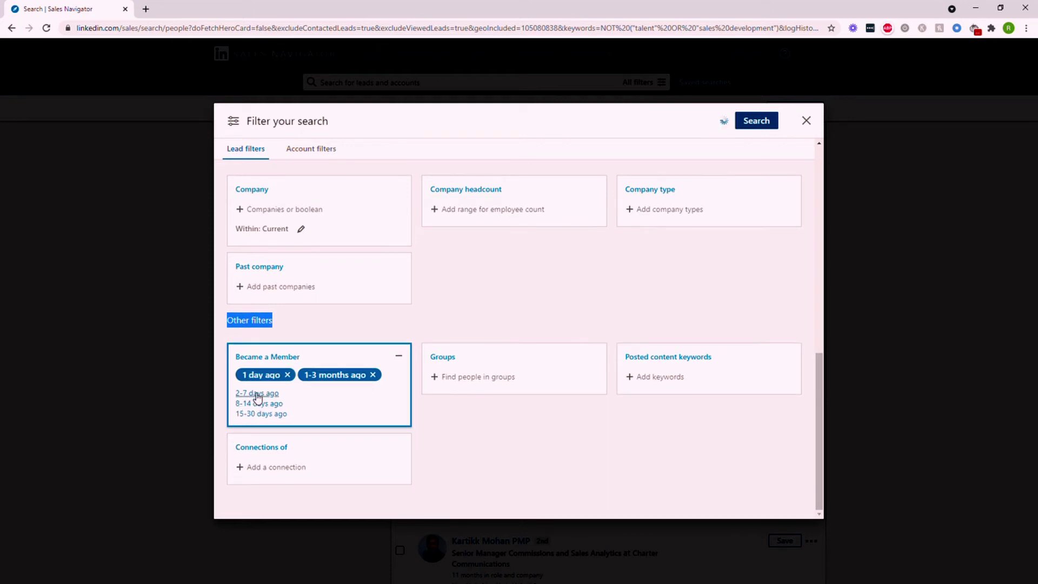
pyautogui.click(258, 403)
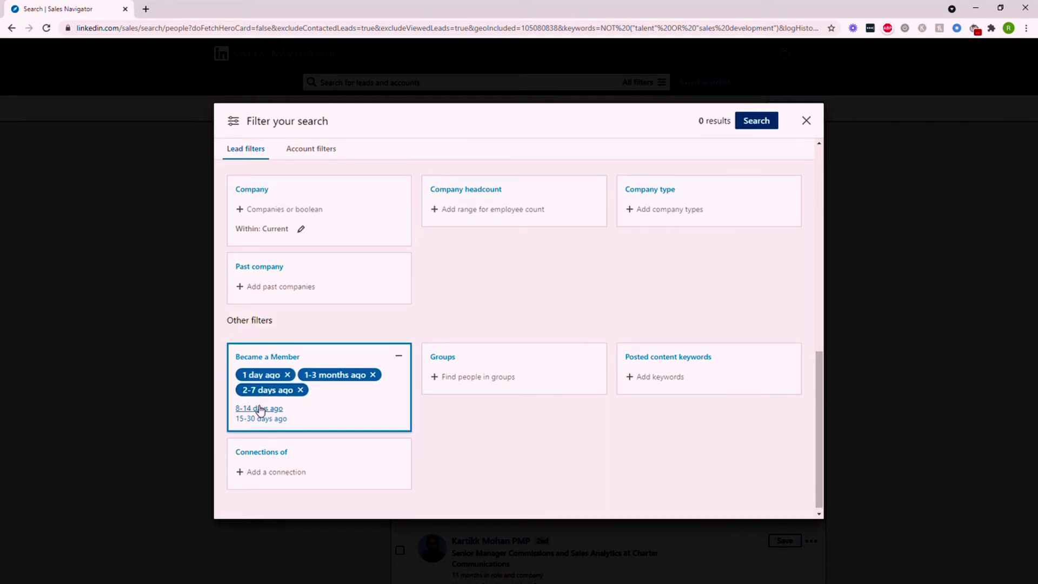
pyautogui.click(259, 409)
pyautogui.scroll(8, 419, 354)
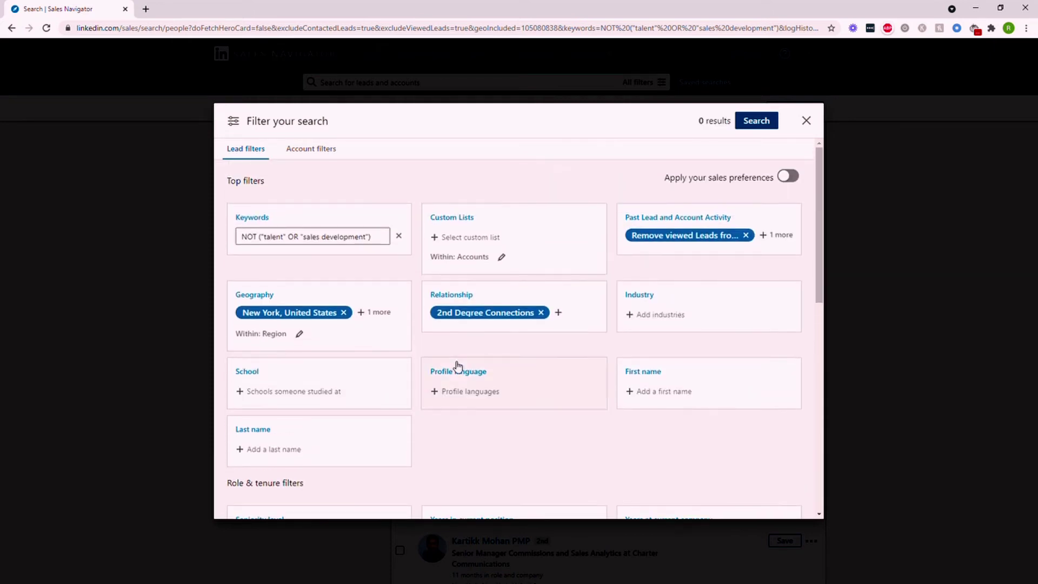
# Drop the 2nd-degree connection filter, settle on 1-3 months ago, and run the search.
pyautogui.click(542, 313)
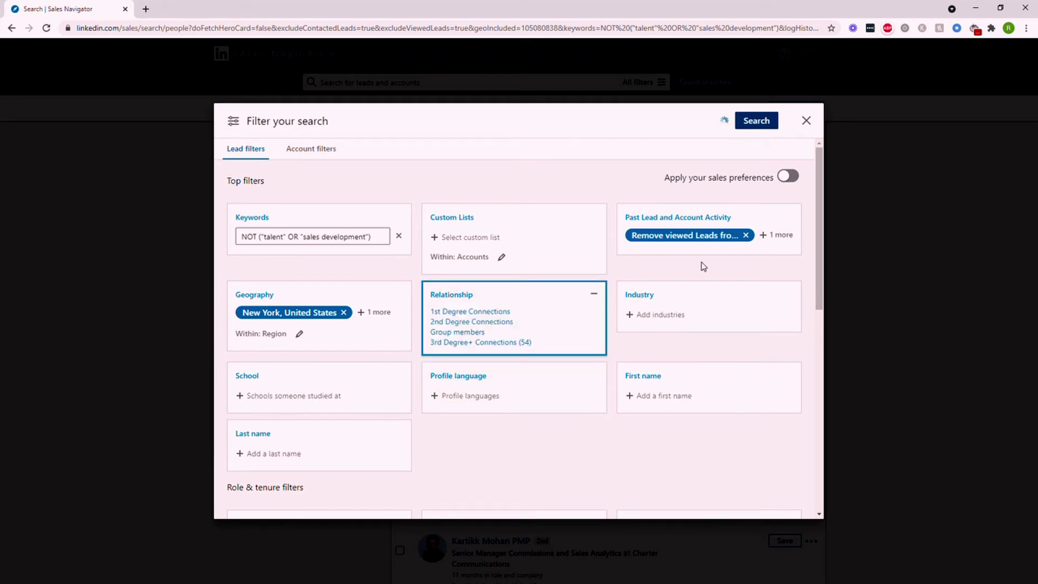
pyautogui.scroll(-5, 695, 281)
pyautogui.scroll(-3, 618, 318)
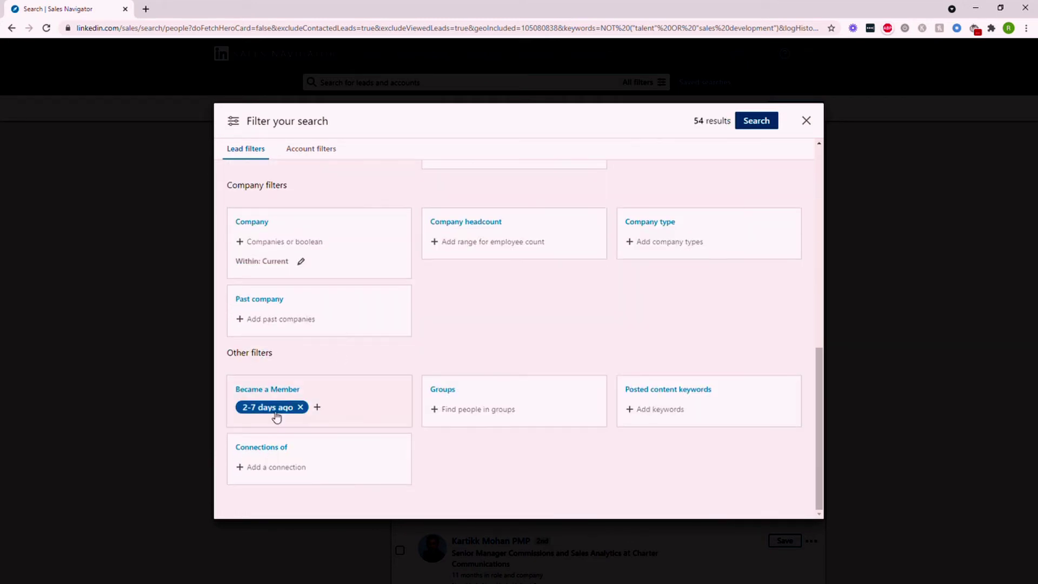
pyautogui.scroll(5, 492, 325)
pyautogui.scroll(-5, 443, 349)
pyautogui.click(301, 407)
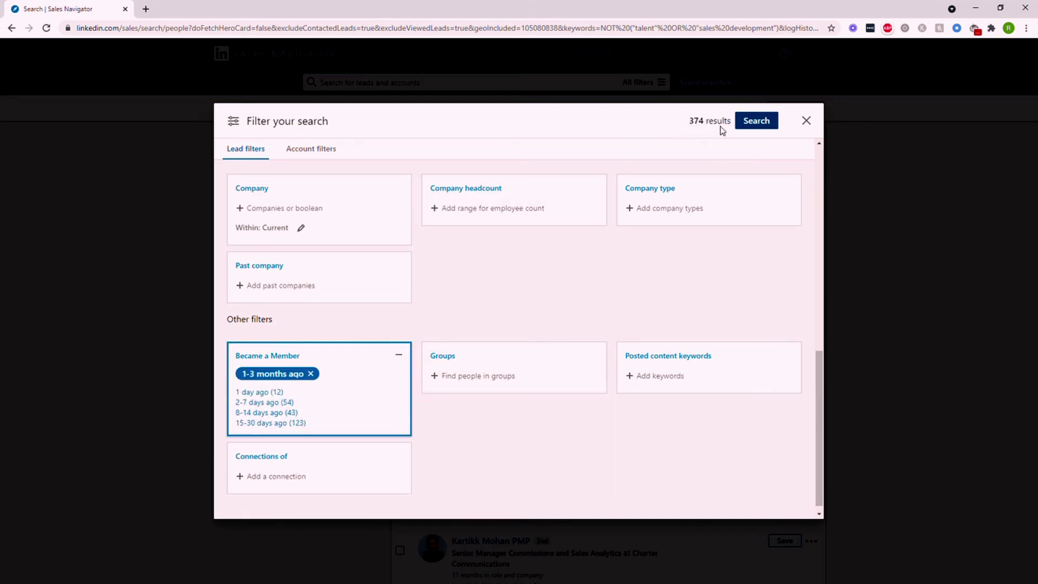
pyautogui.click(745, 124)
pyautogui.scroll(-3, 709, 260)
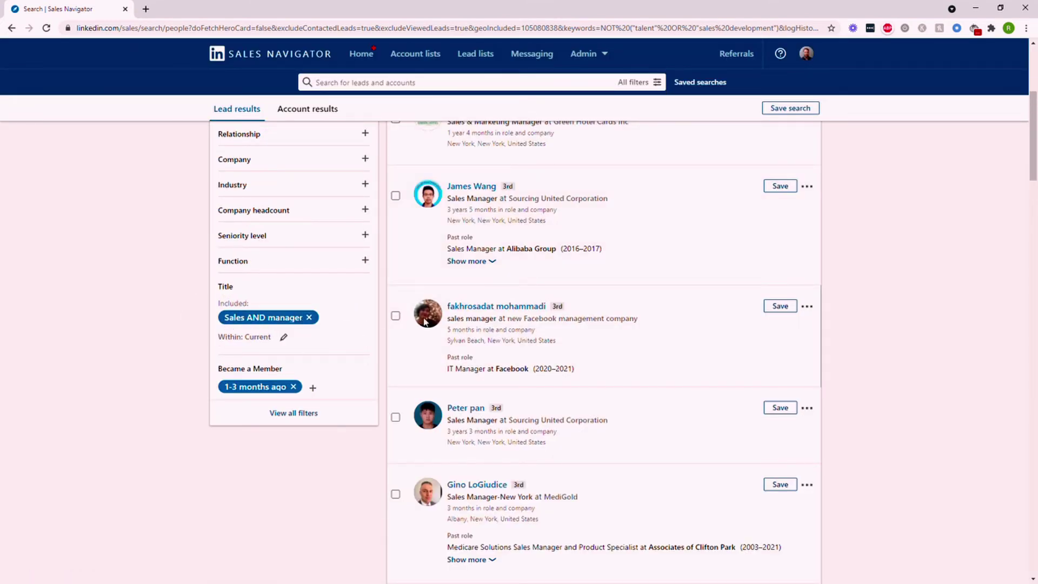
pyautogui.scroll(4, 714, 331)
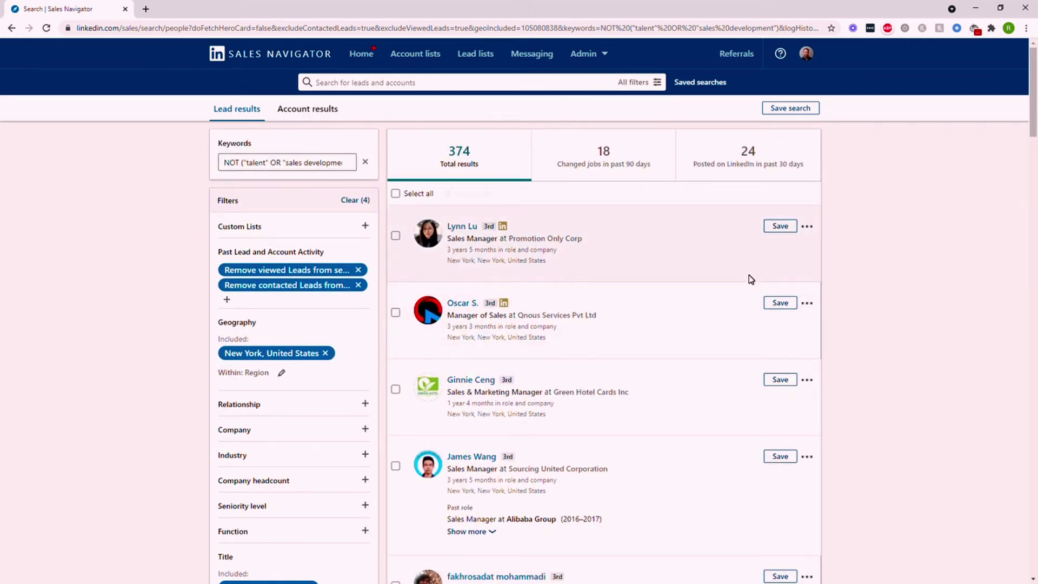
pyautogui.scroll(-3, 561, 269)
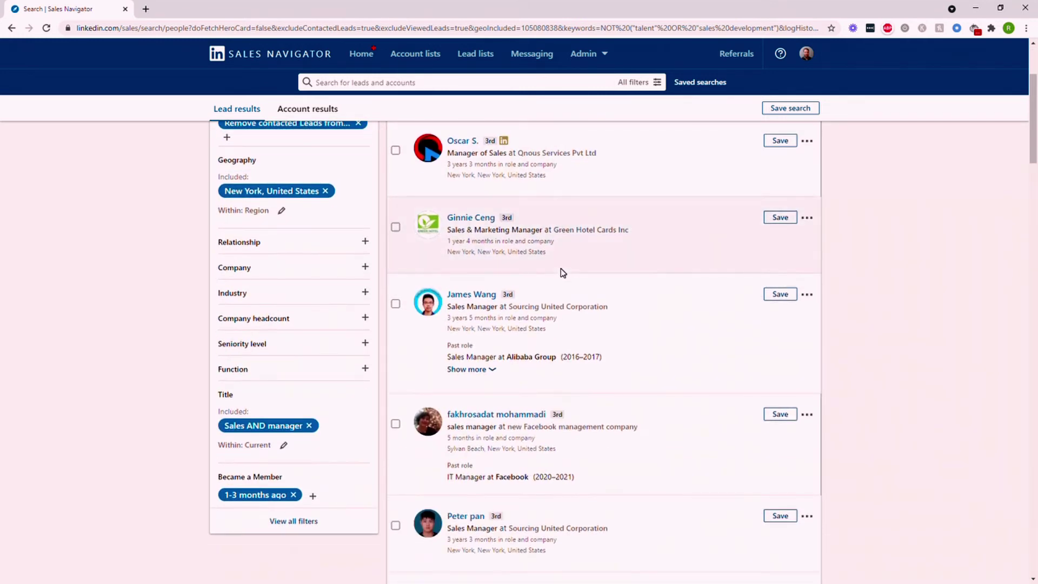
pyautogui.scroll(-3, 560, 267)
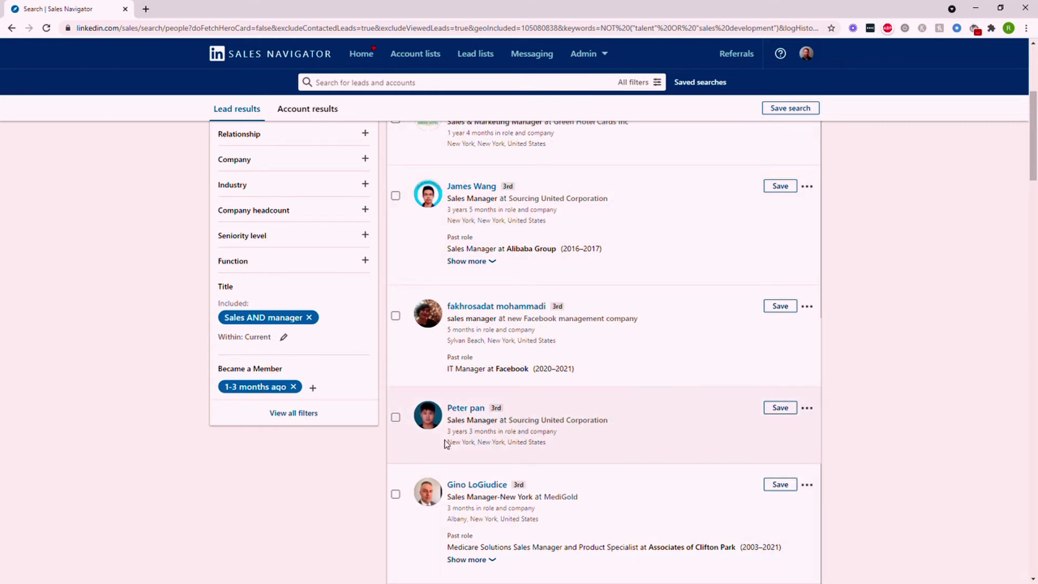
pyautogui.scroll(2, 854, 512)
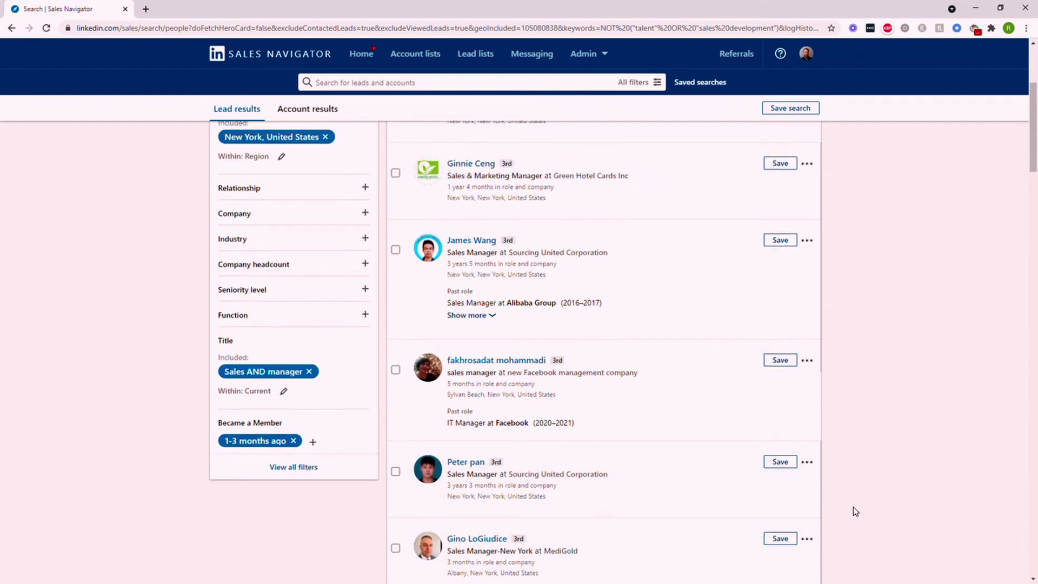
pyautogui.scroll(-3, 854, 511)
pyautogui.scroll(-2, 854, 515)
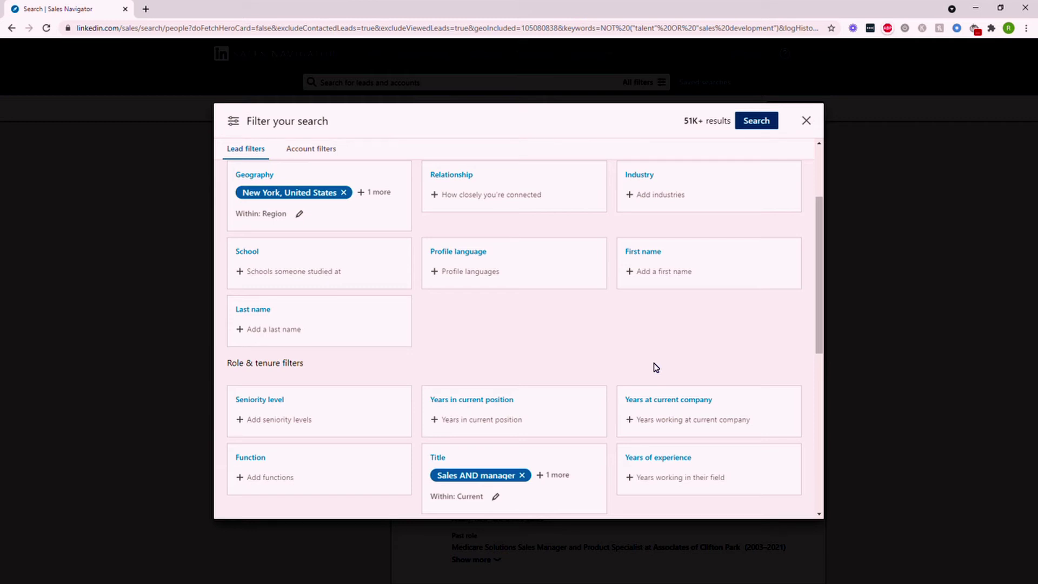
# Add a 'Less than 1 year' filter for years in current position.
pyautogui.click(468, 423)
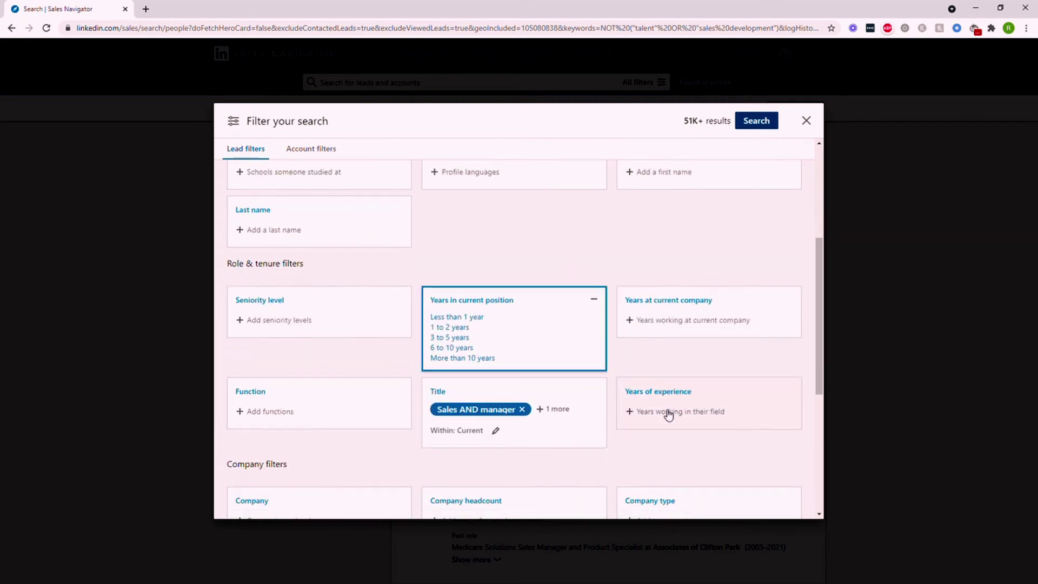
pyautogui.click(464, 318)
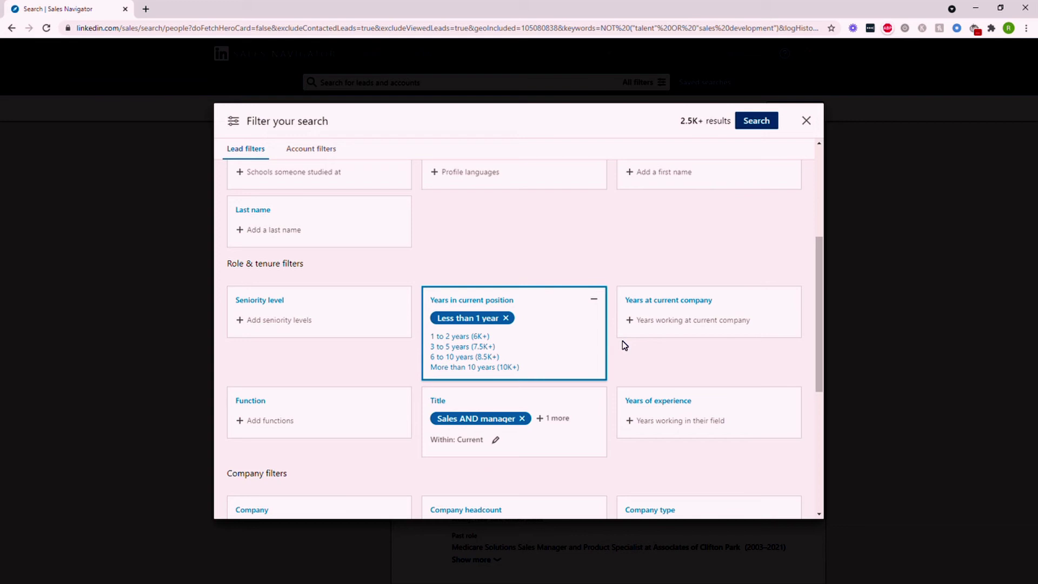
pyautogui.scroll(-5, 566, 336)
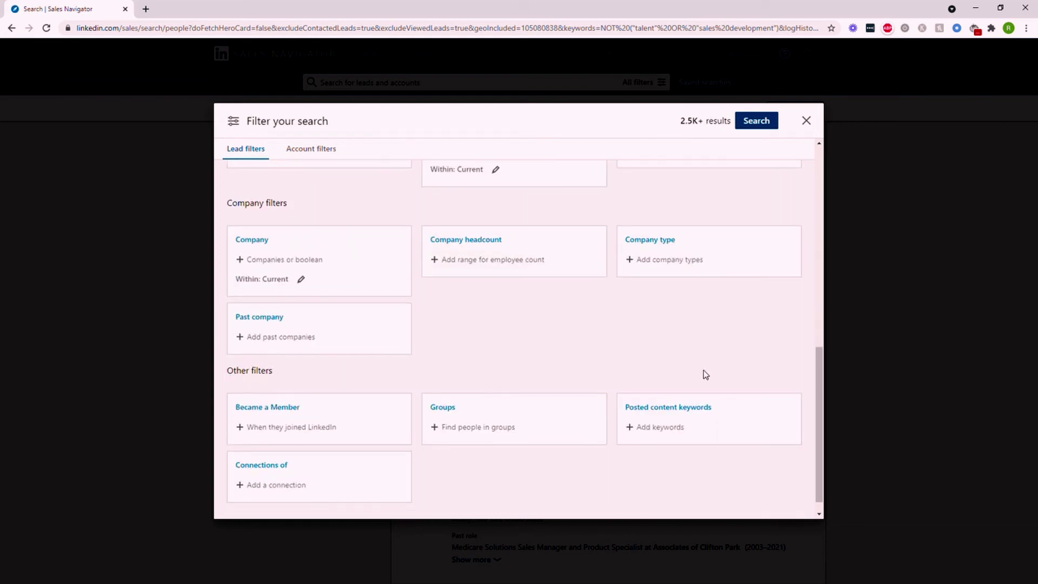
pyautogui.scroll(3, 643, 354)
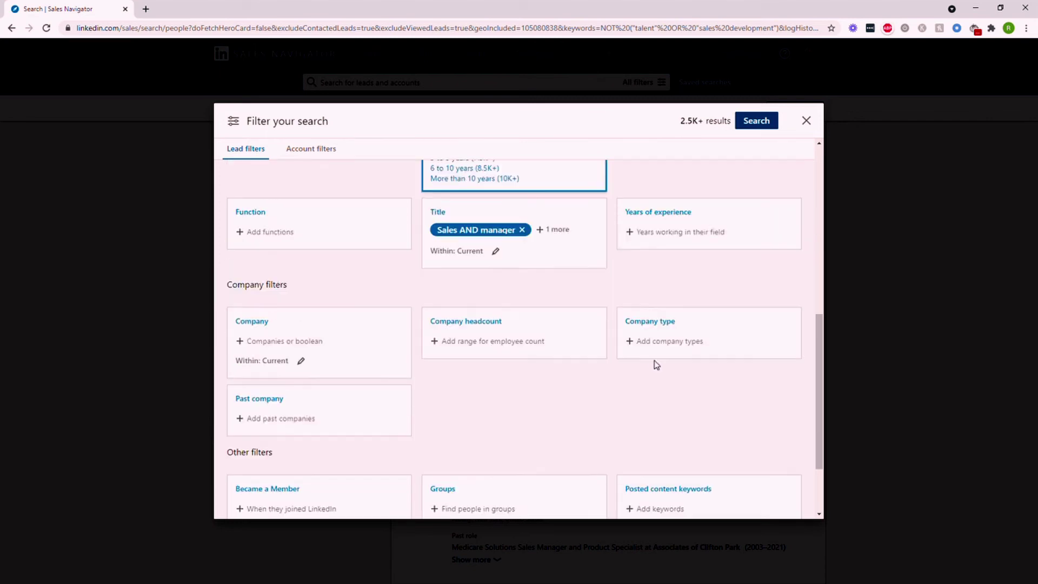
pyautogui.scroll(-4, 658, 366)
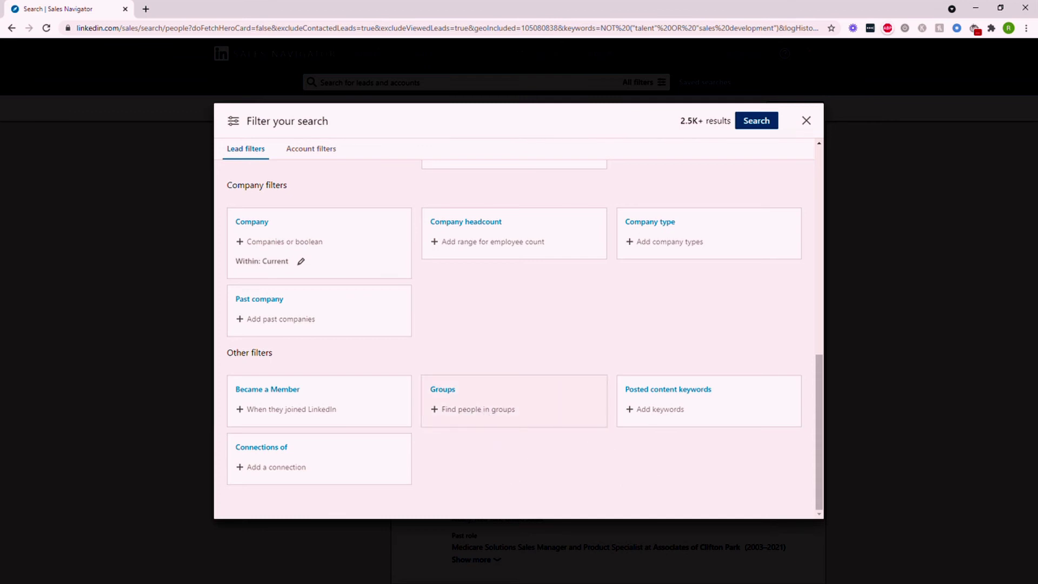
# Add Social Media Today and Premium Career Group as Groups filters.
pyautogui.click(485, 414)
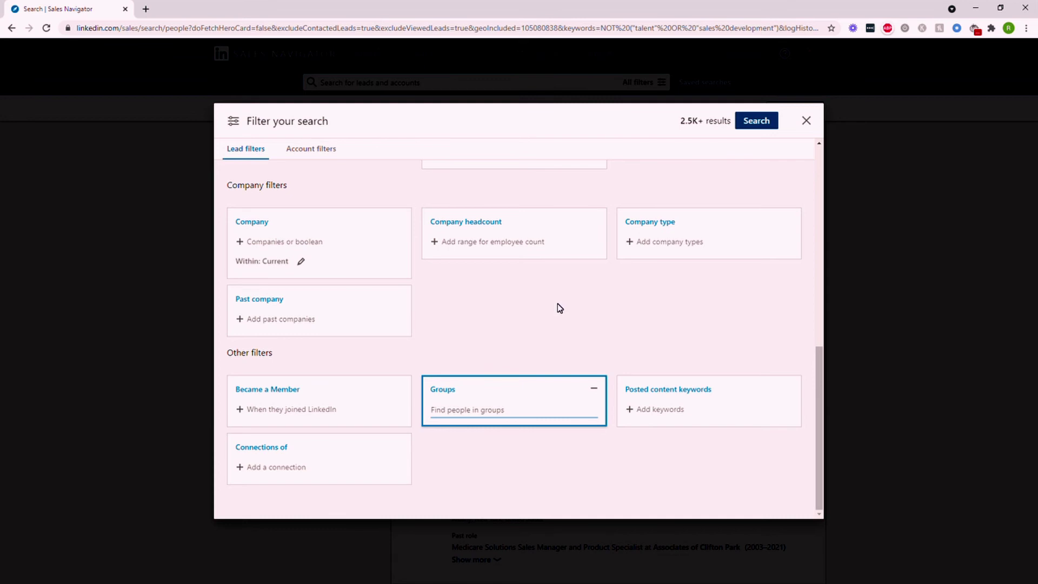
pyautogui.write('socia')
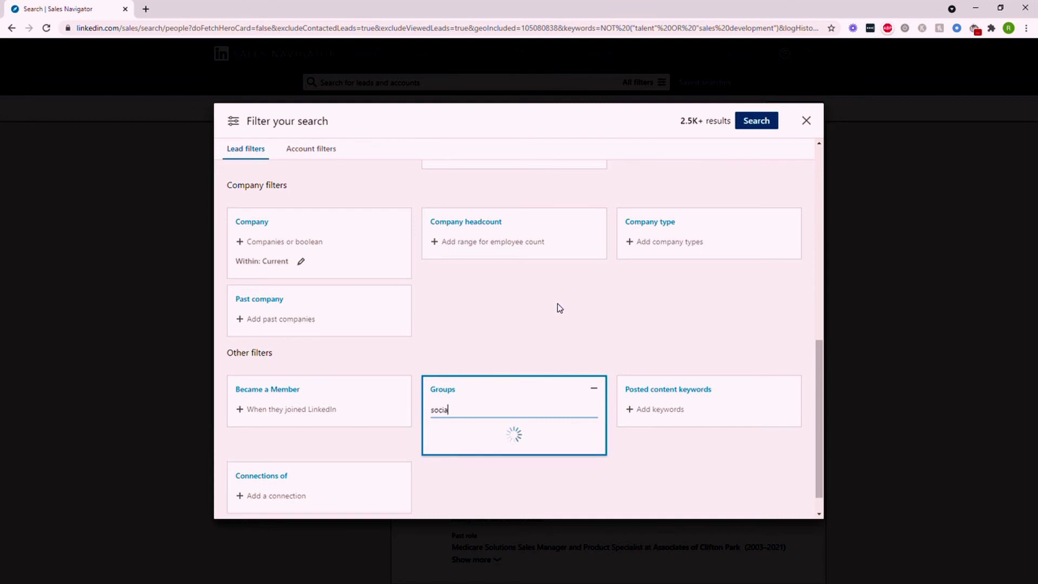
pyautogui.write('l med')
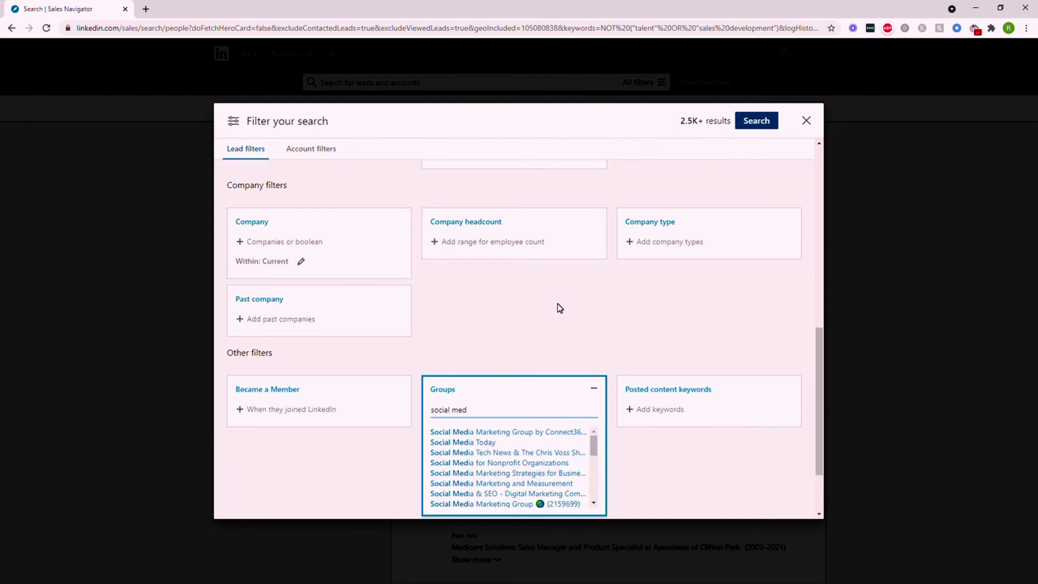
pyautogui.click(463, 442)
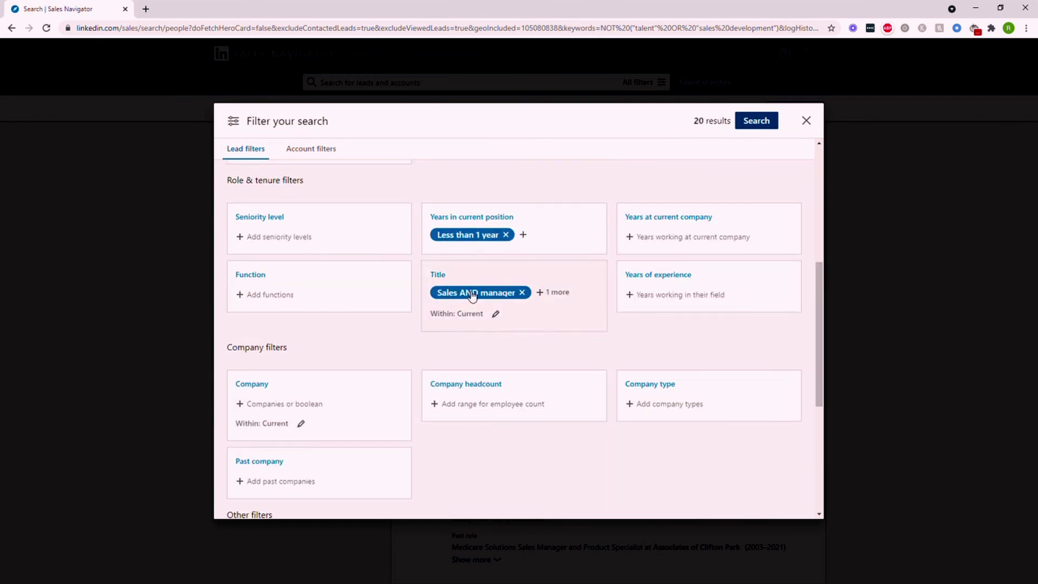
pyautogui.scroll(-3, 479, 220)
pyautogui.scroll(-5, 480, 220)
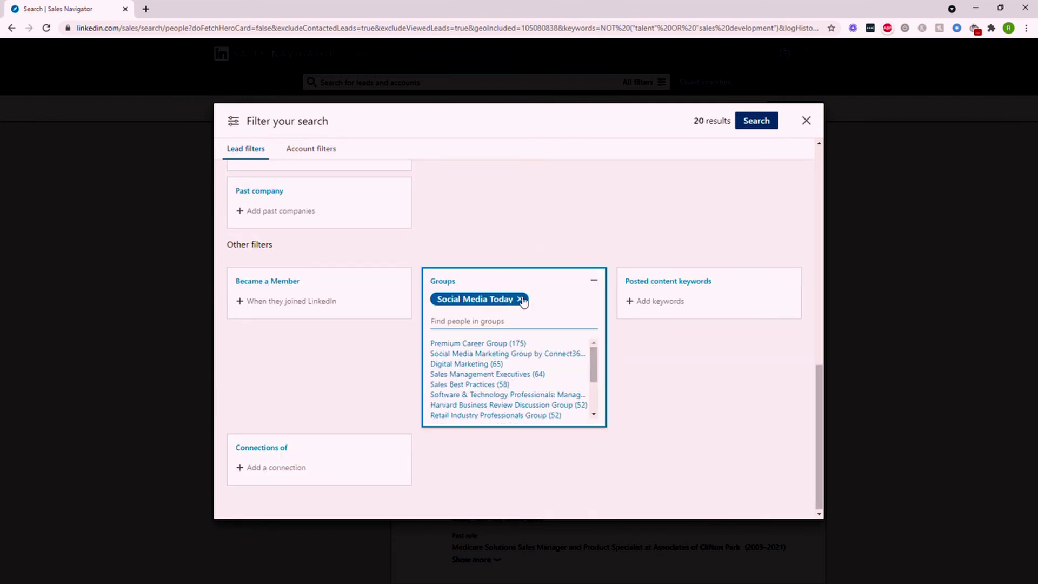
pyautogui.click(485, 345)
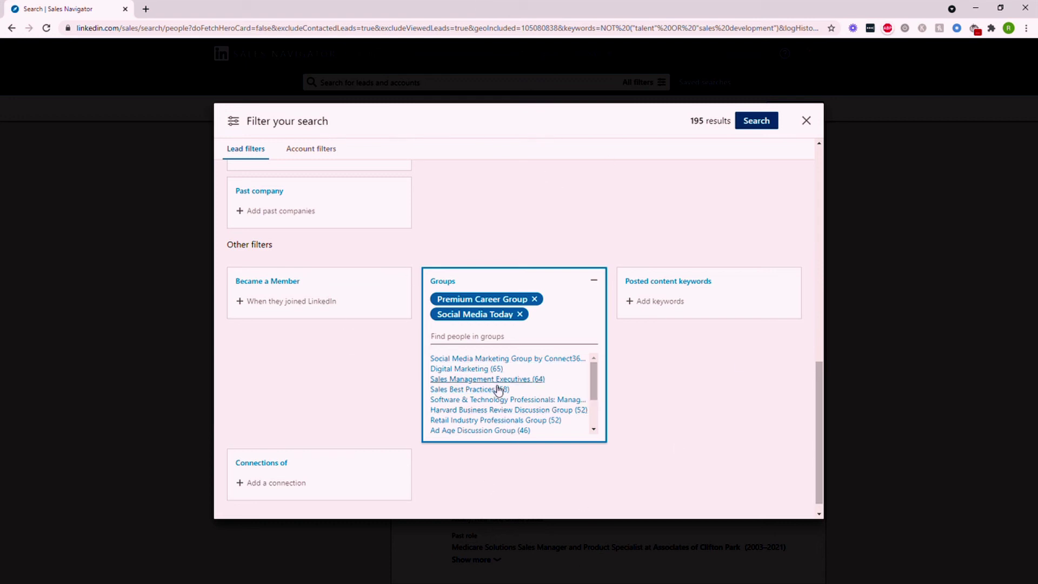
pyautogui.scroll(6, 540, 234)
pyautogui.scroll(3, 546, 267)
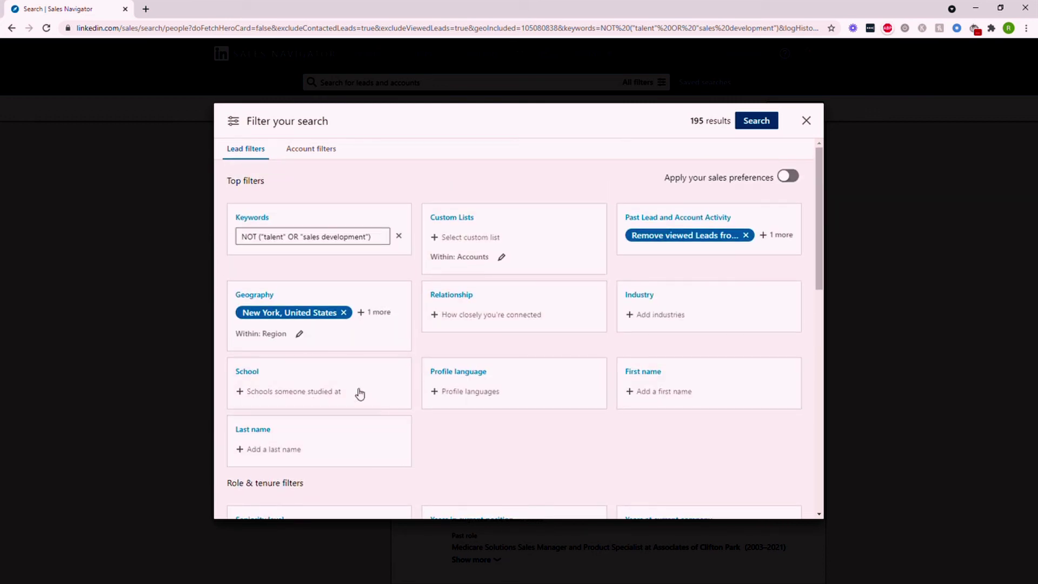
pyautogui.scroll(-2, 306, 381)
pyautogui.scroll(-6, 440, 433)
pyautogui.scroll(4, 487, 373)
pyautogui.scroll(6, 406, 382)
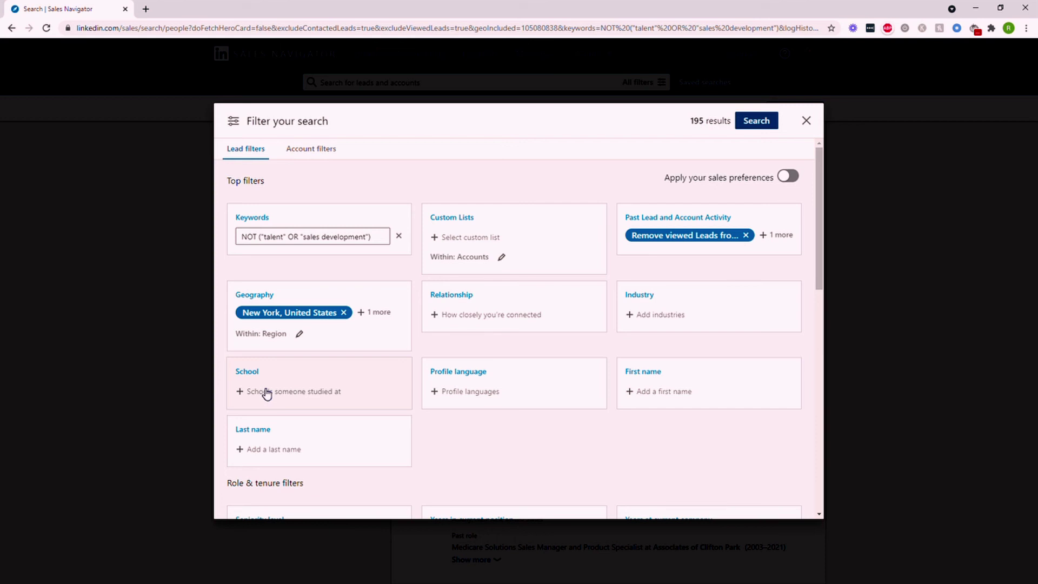
pyautogui.scroll(-5, 519, 519)
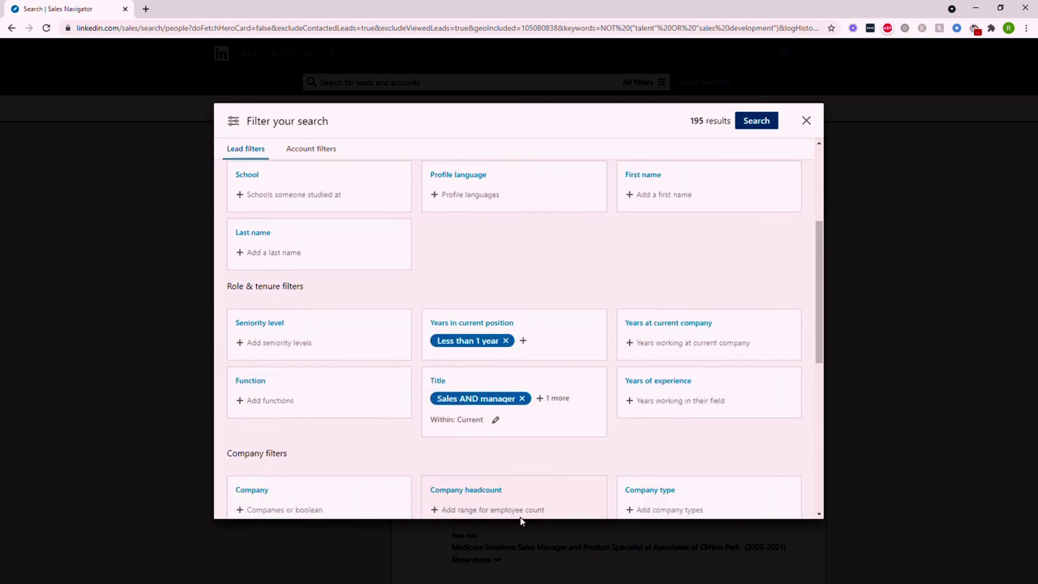
pyautogui.scroll(-3, 518, 519)
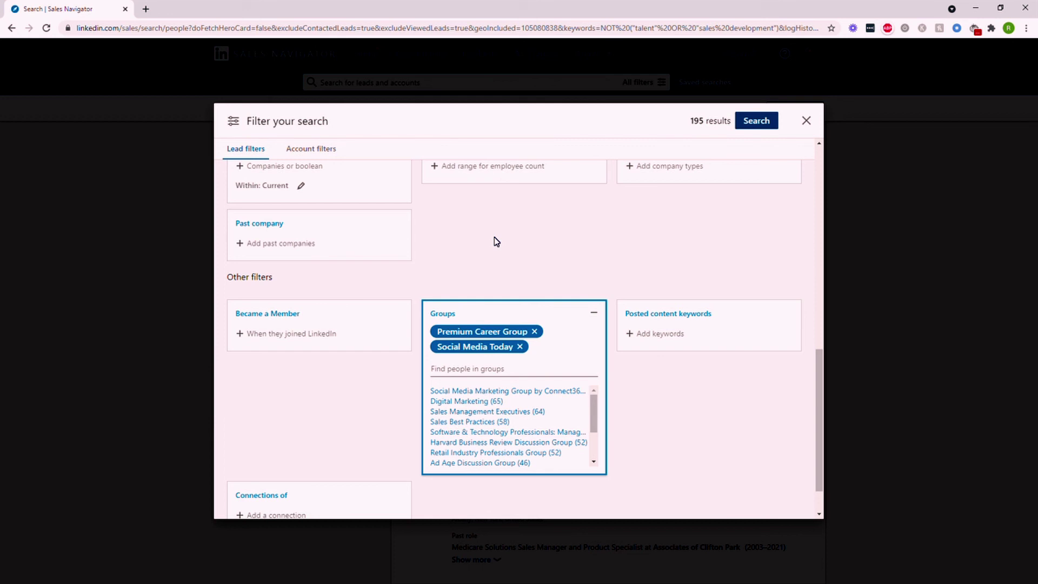
# Leave the filter panel without saving the tenure and group filters, back to 374 leads.
pyautogui.click(807, 120)
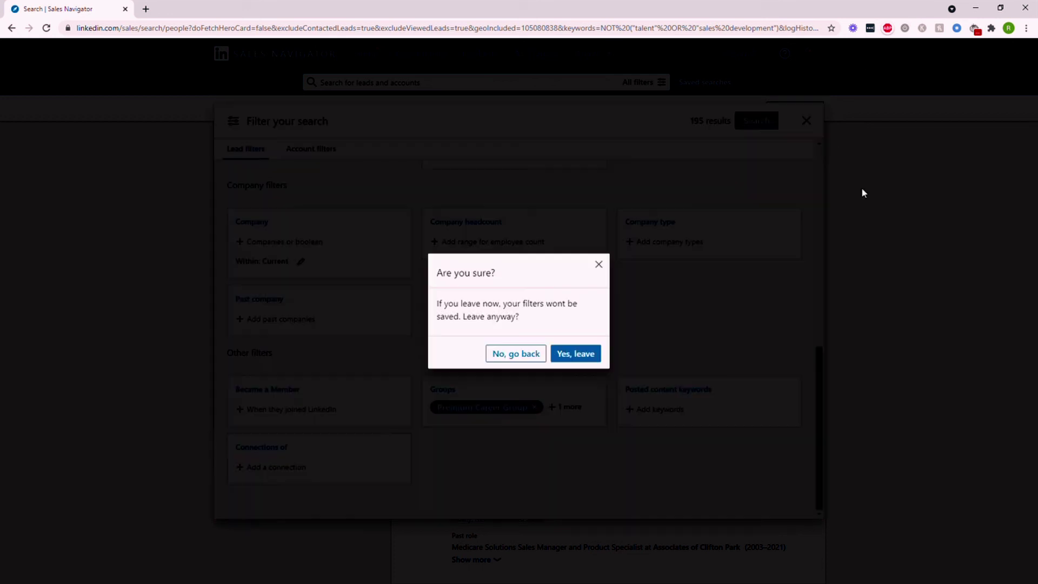
pyautogui.click(575, 353)
pyautogui.scroll(1, 601, 365)
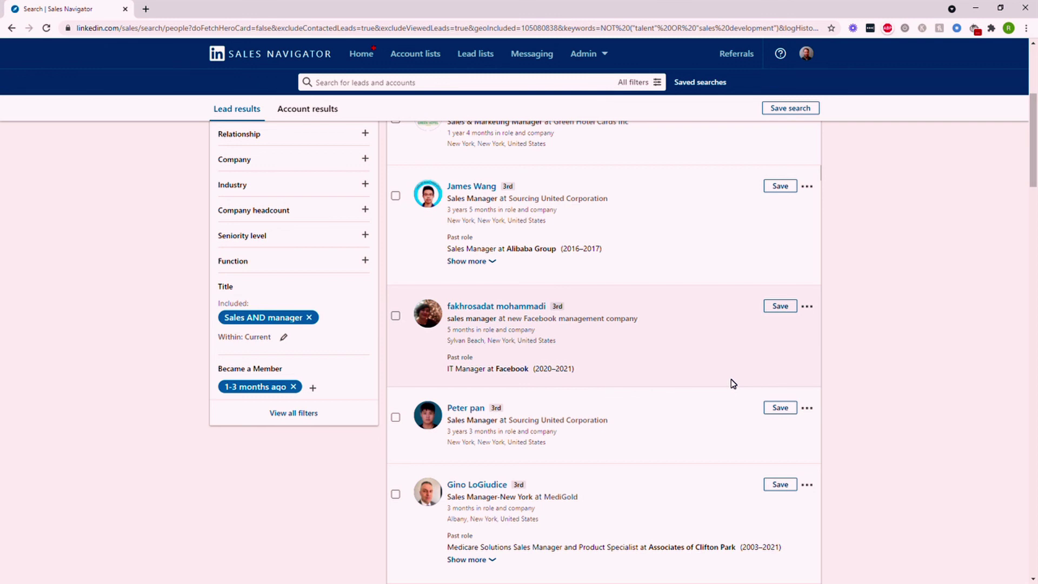
pyautogui.scroll(5, 731, 379)
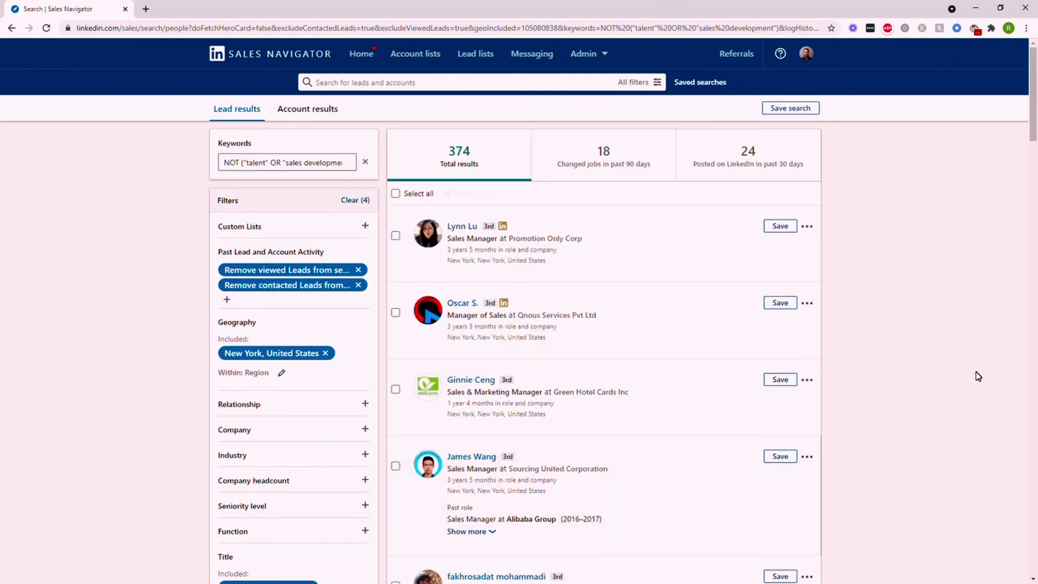
pyautogui.scroll(-5, 976, 371)
pyautogui.scroll(2, 975, 371)
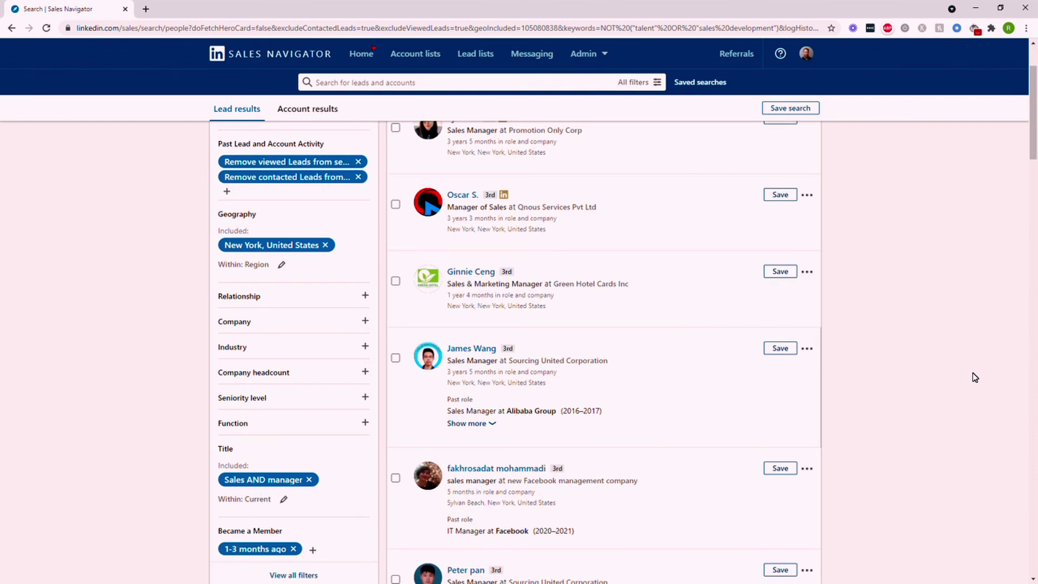
pyautogui.scroll(-2, 973, 372)
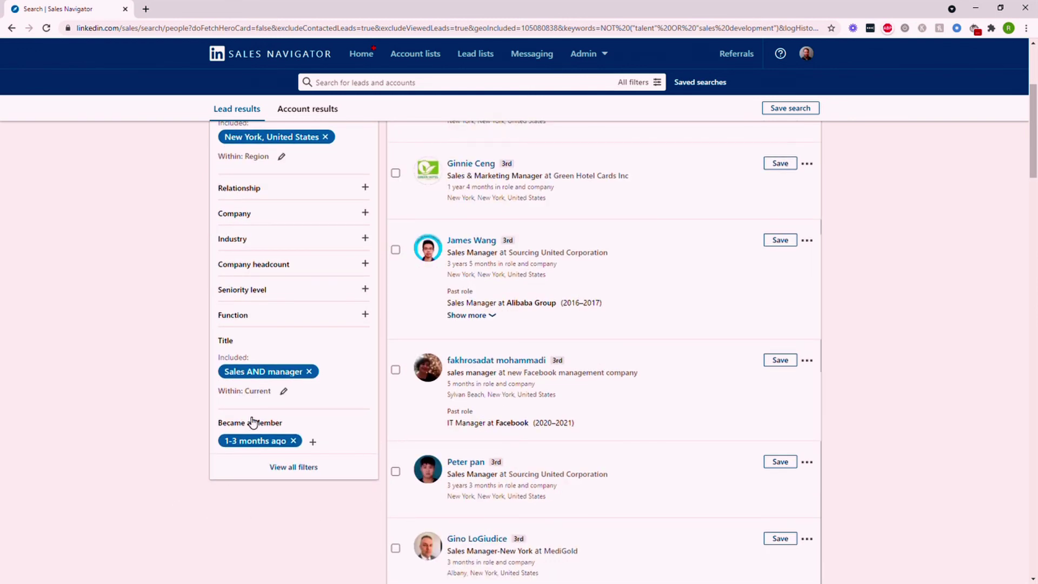
pyautogui.click(293, 441)
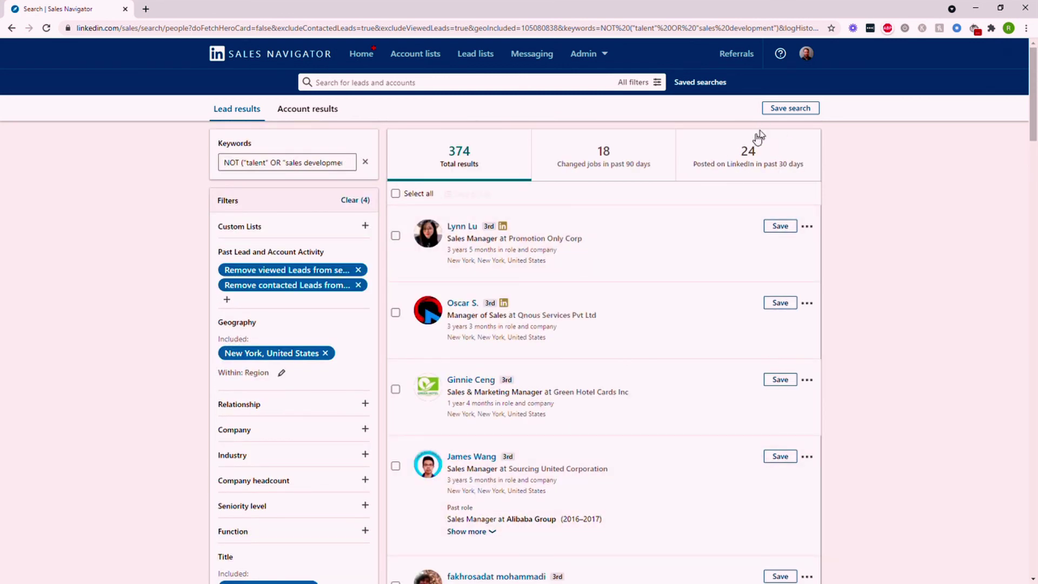
pyautogui.scroll(-3, 730, 203)
pyautogui.scroll(-3, 698, 191)
# Reopen all filters to review the original filters estimating 374 results.
pyautogui.click(284, 413)
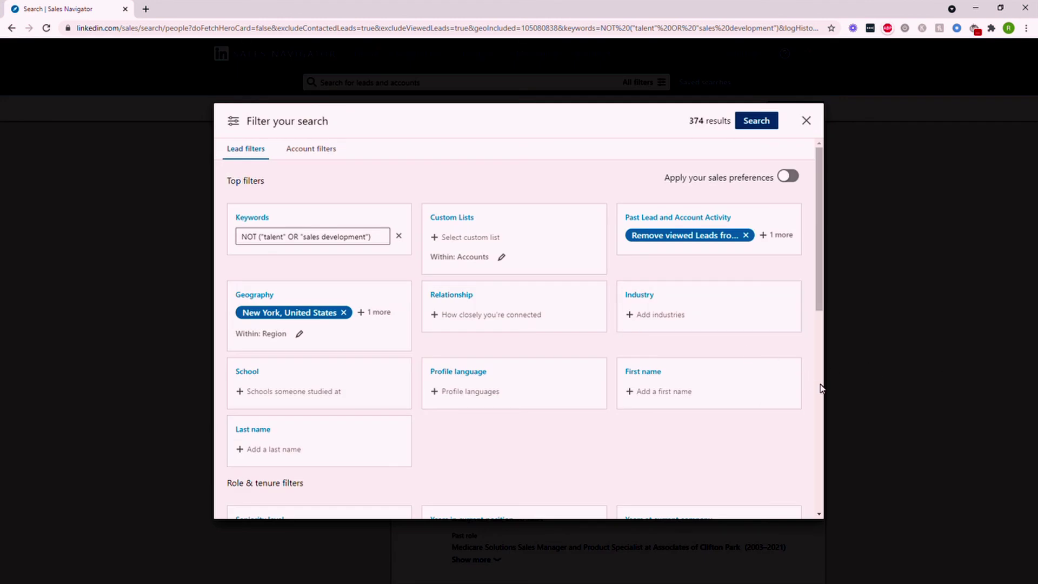
pyautogui.scroll(-4, 820, 389)
pyautogui.scroll(-3, 815, 392)
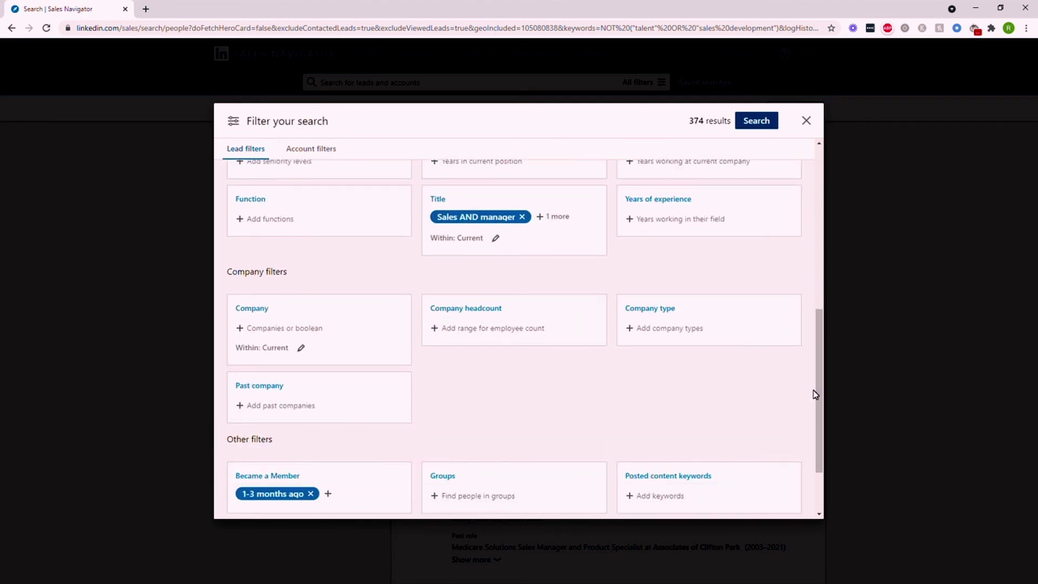
pyautogui.scroll(2, 814, 394)
pyautogui.scroll(2, 803, 390)
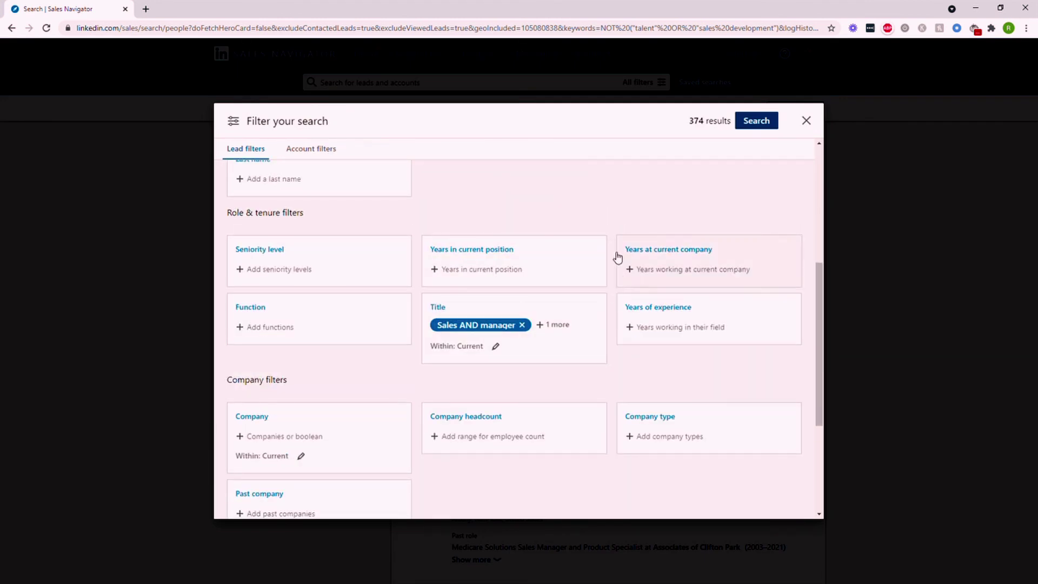
pyautogui.scroll(-2, 608, 283)
pyautogui.scroll(-1, 608, 282)
pyautogui.scroll(-1, 608, 282)
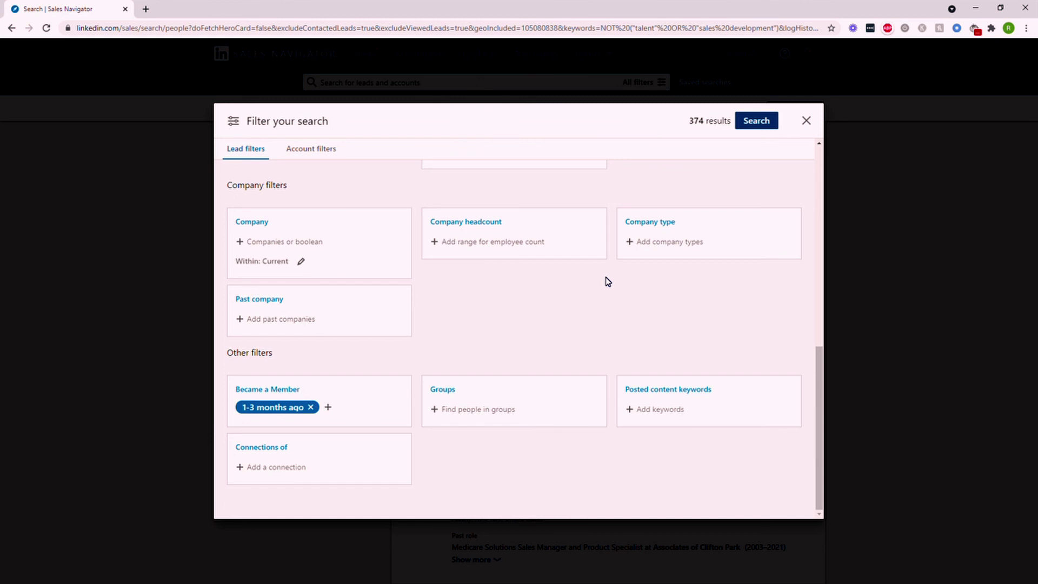
# Exit the filter panel again, confirming 'Yes, leave', to return to the lead results.
pyautogui.click(806, 120)
pyautogui.click(576, 354)
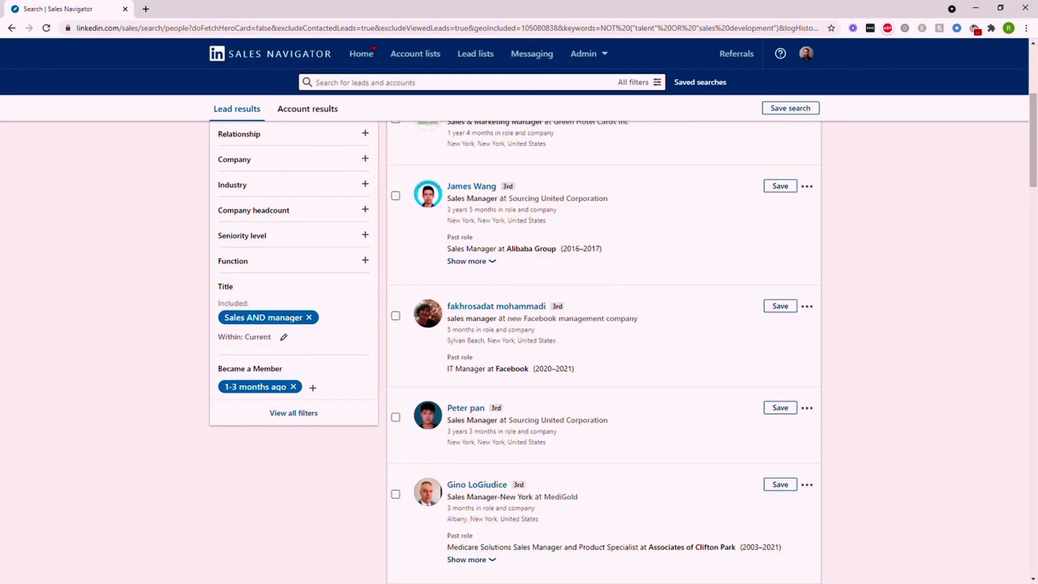